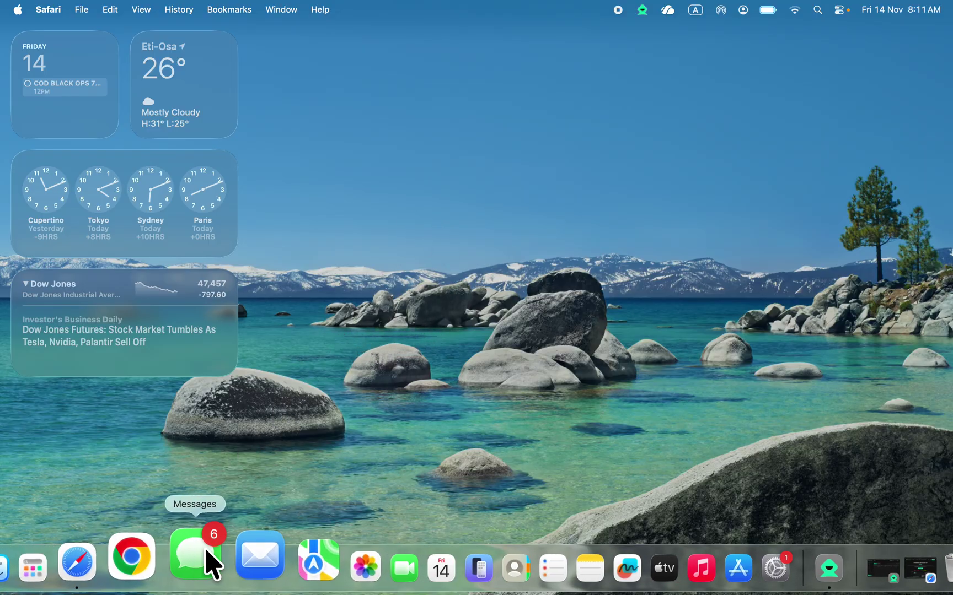
Open the sign-in page from the DICloak website in a new tab and sign in with the saved credentials
click(124, 554)
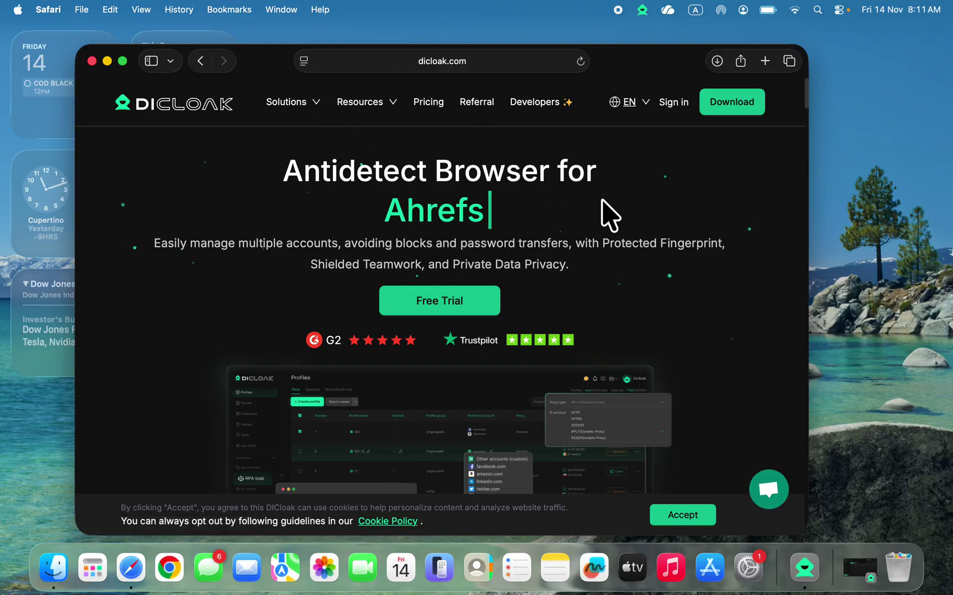
super+click(679, 104)
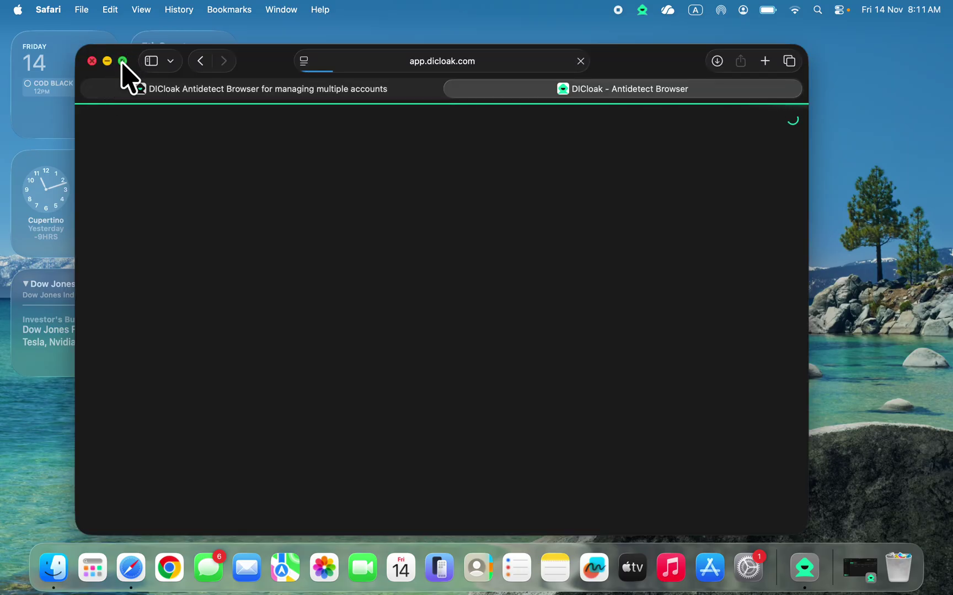
mouse_move(122, 60)
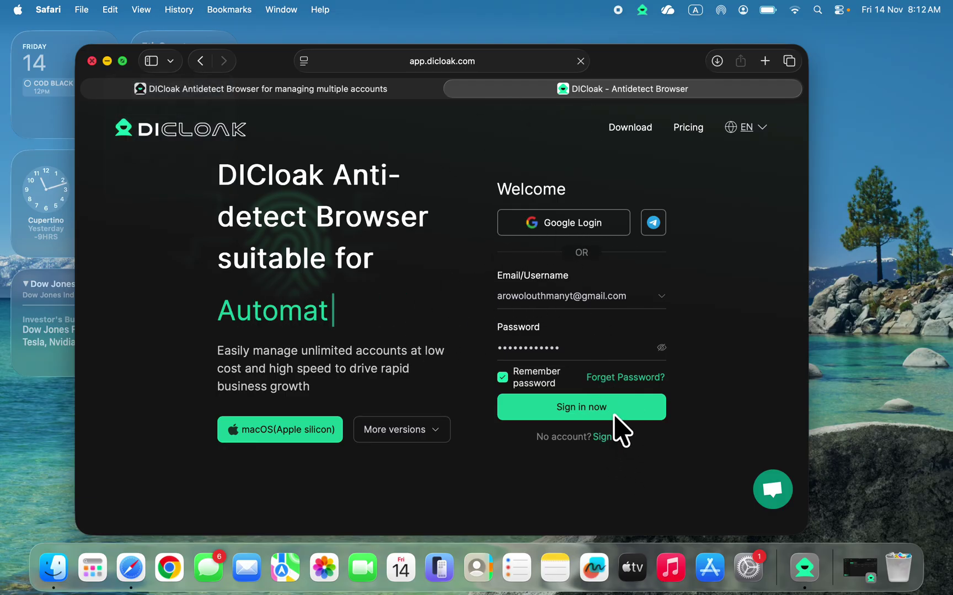
click(550, 402)
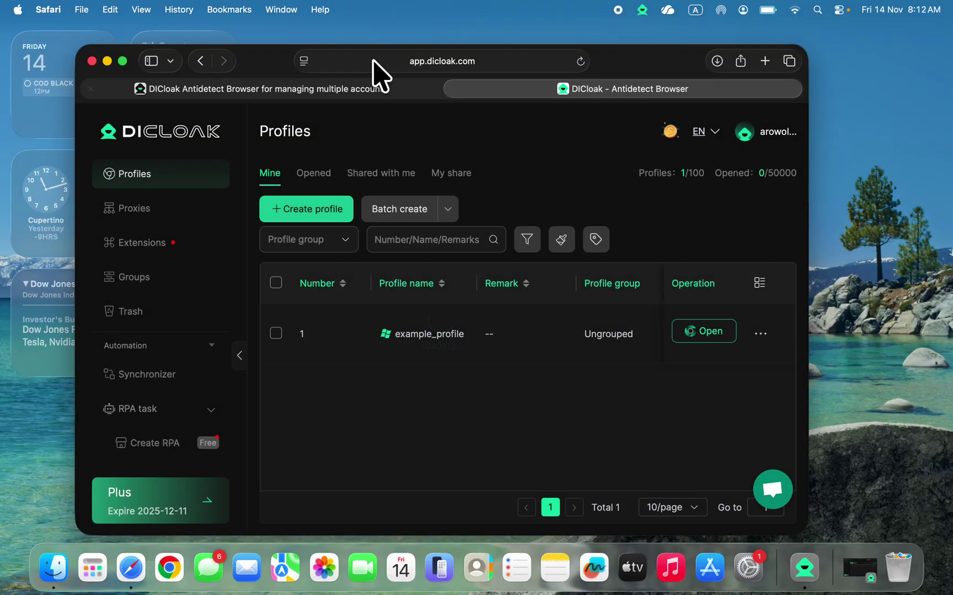
Look at the DICloak desktop app's Profiles list and return to the web app's Profiles page in the browser
click(357, 89)
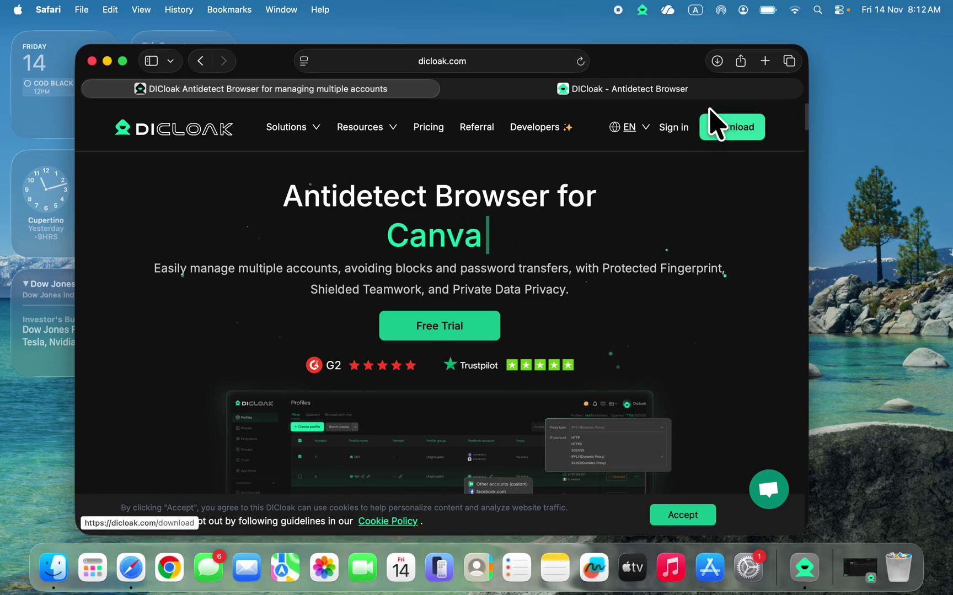
click(810, 571)
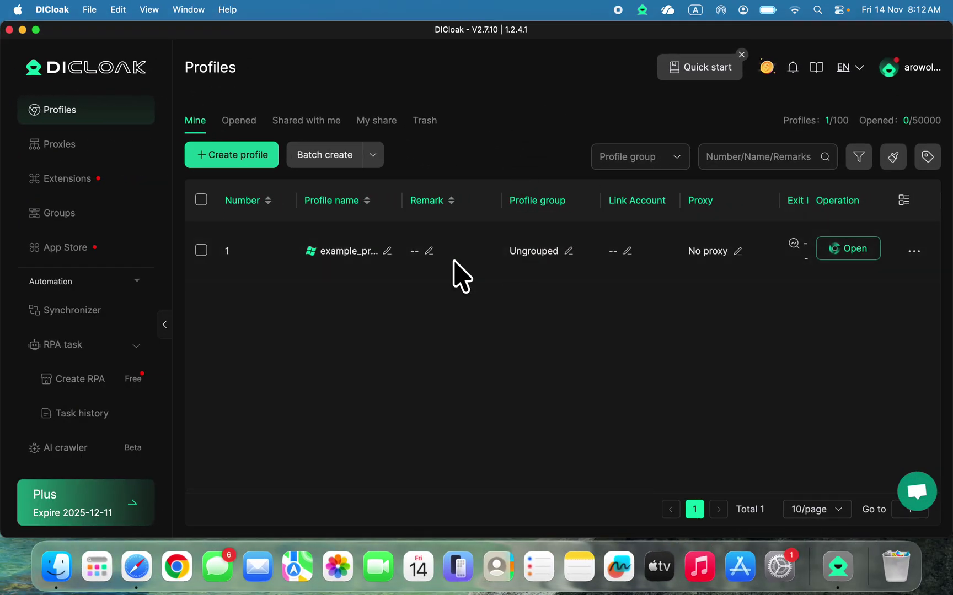
click(22, 30)
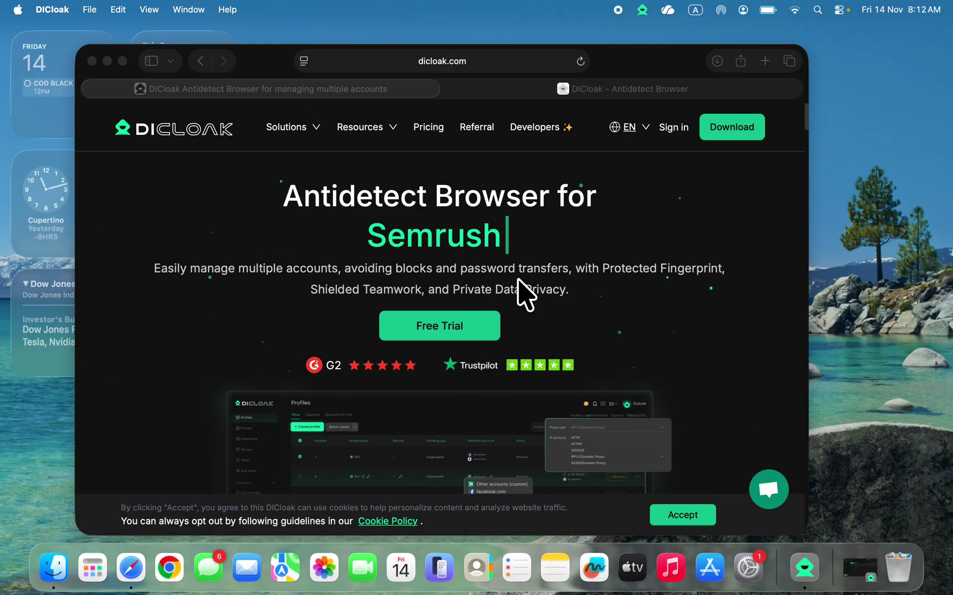
click(626, 92)
click(574, 95)
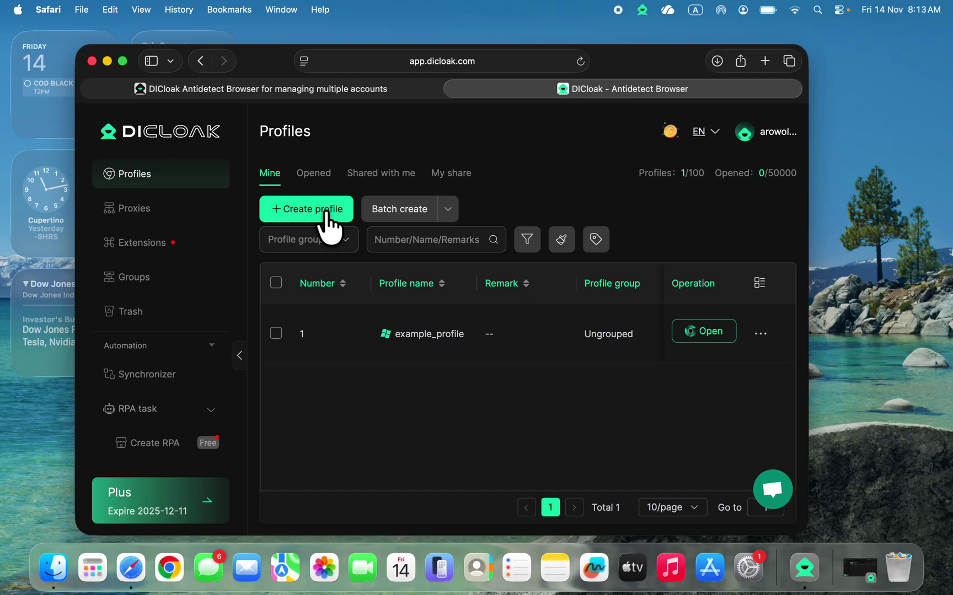
Start creating a browser profile and name it "first browser profile"
click(347, 209)
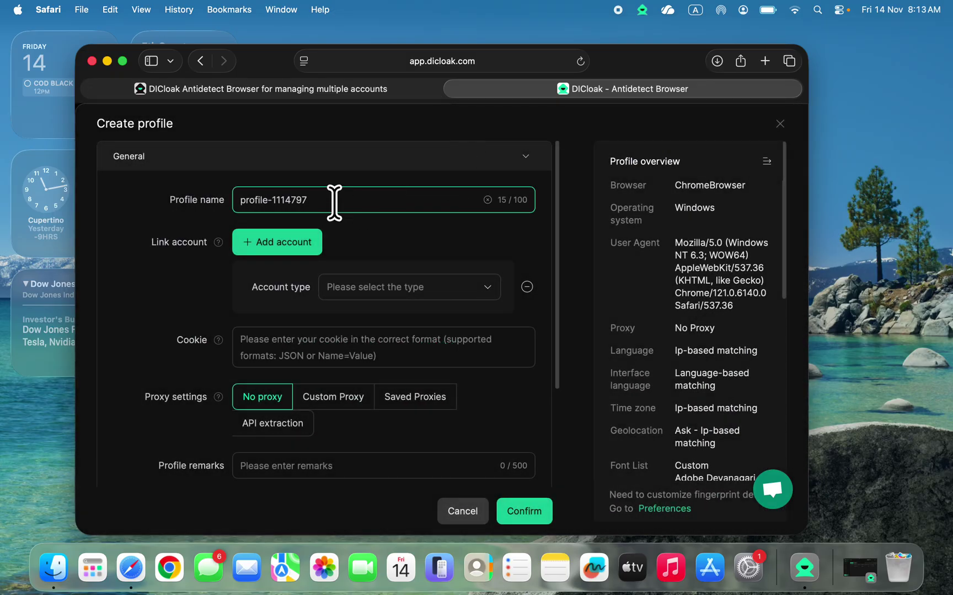
triple_click(334, 203)
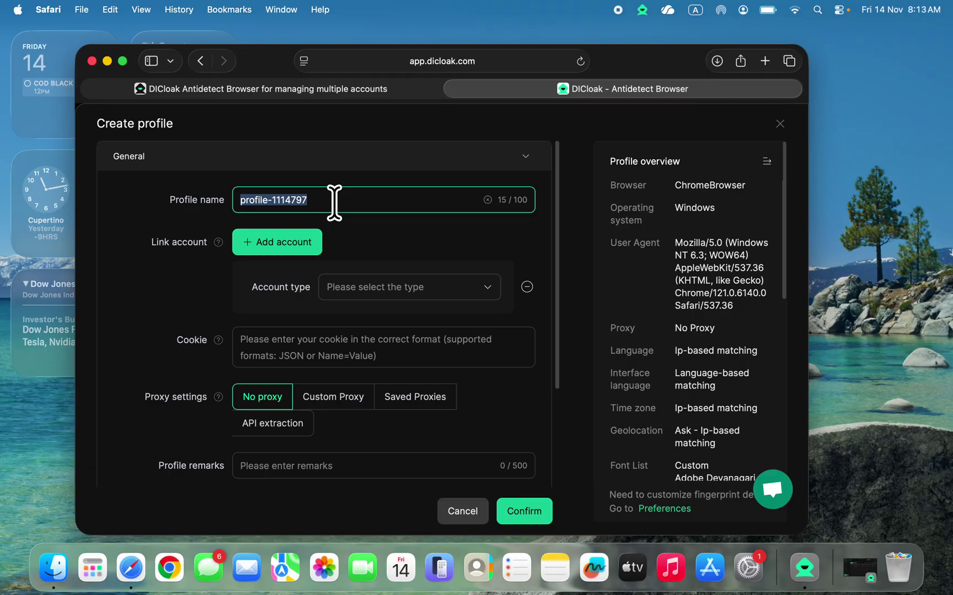
text(fr)
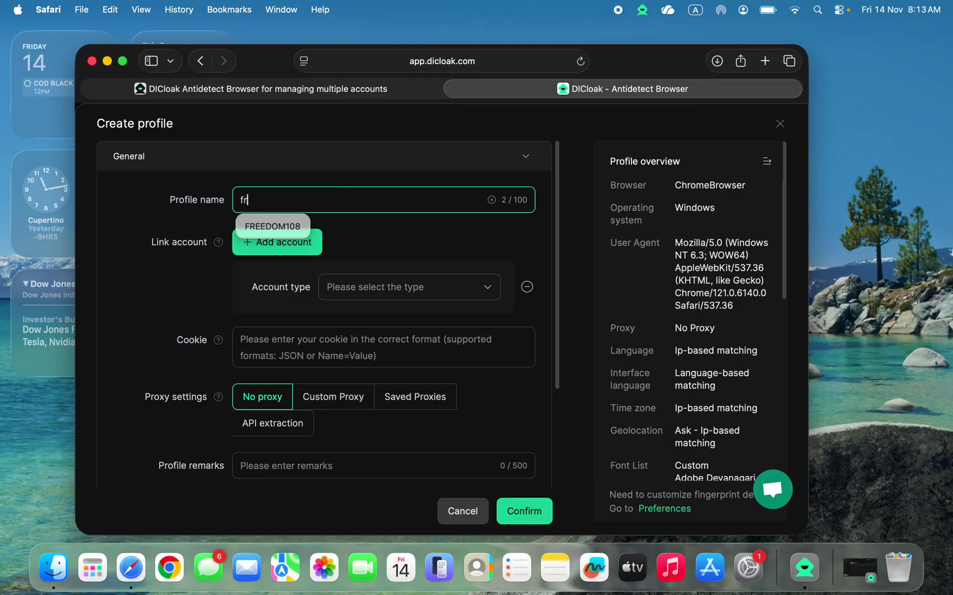
key(BackSpace)
text(irst browser profile)
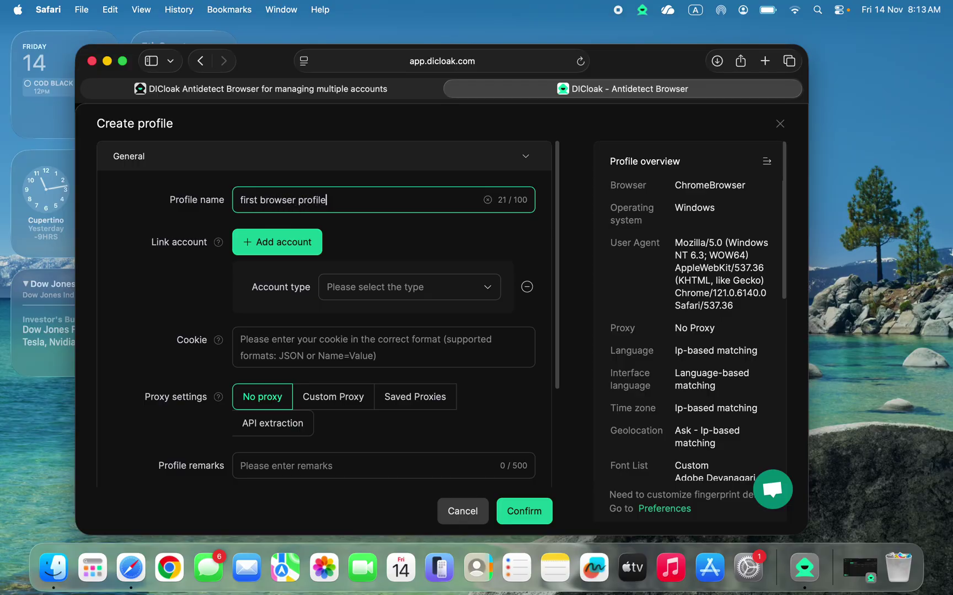
Try adding a second linked account row, view its account types and remove the extra row
scroll(383, 251, down, 1)
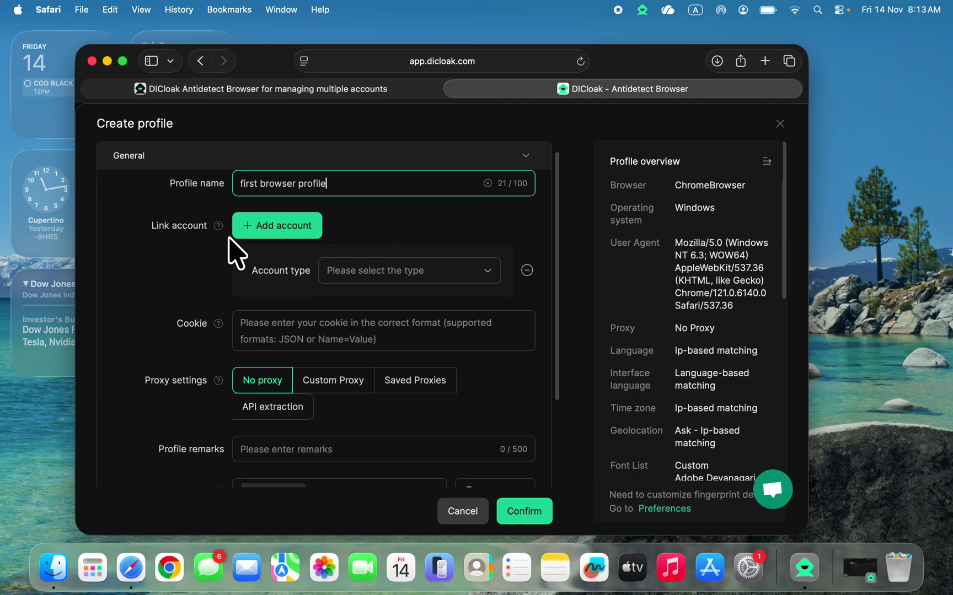
mouse_move(212, 227)
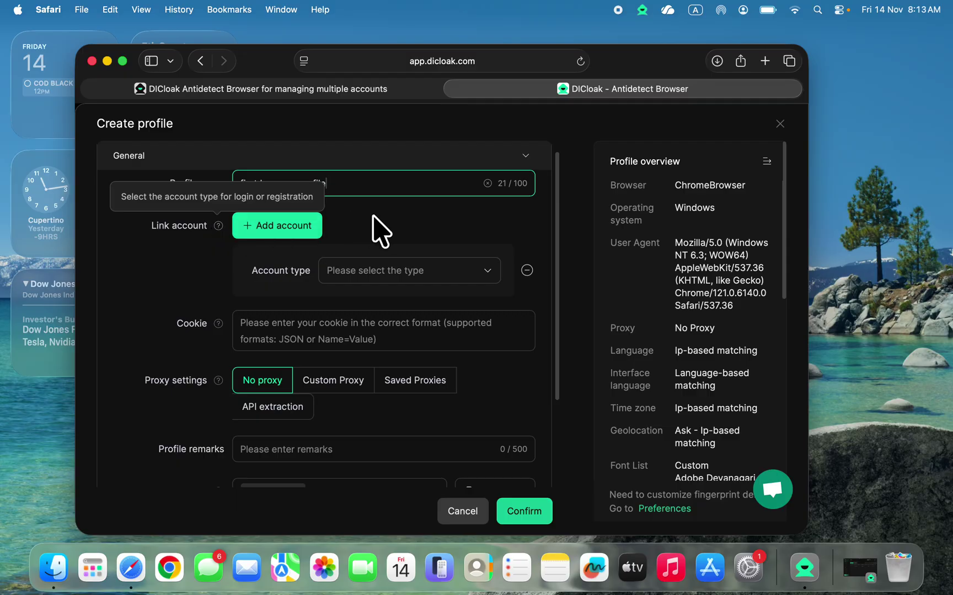
click(284, 231)
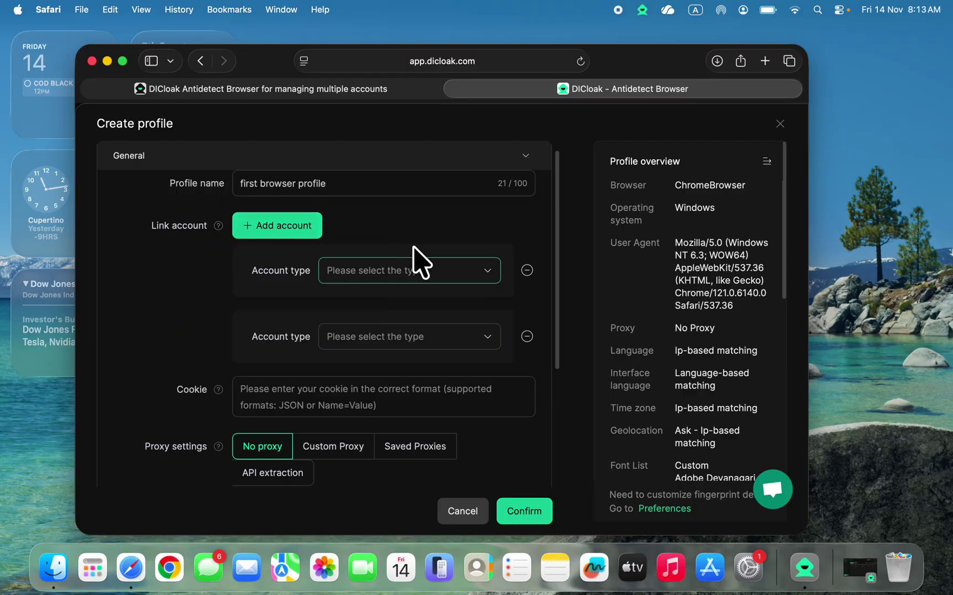
click(434, 272)
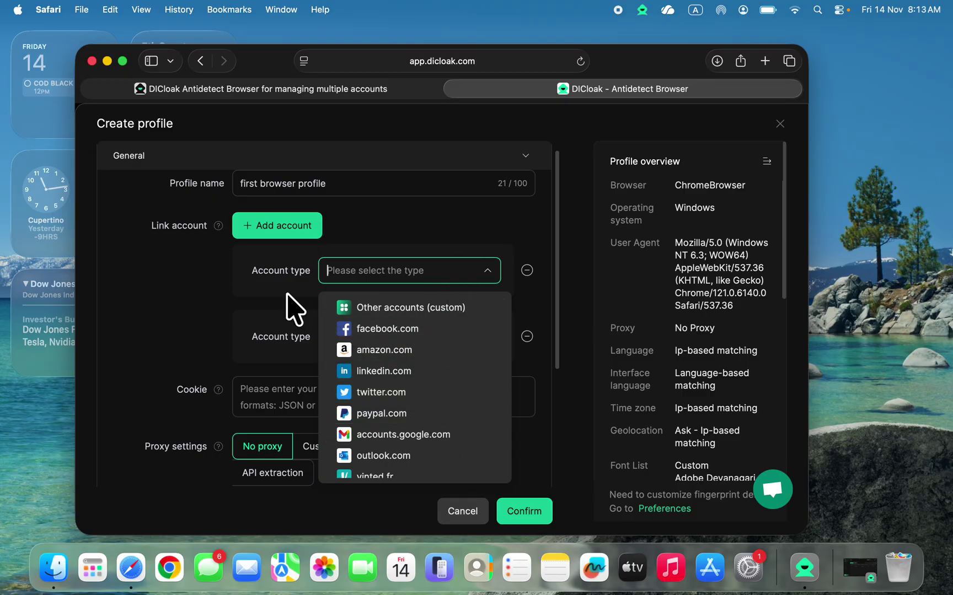
click(293, 306)
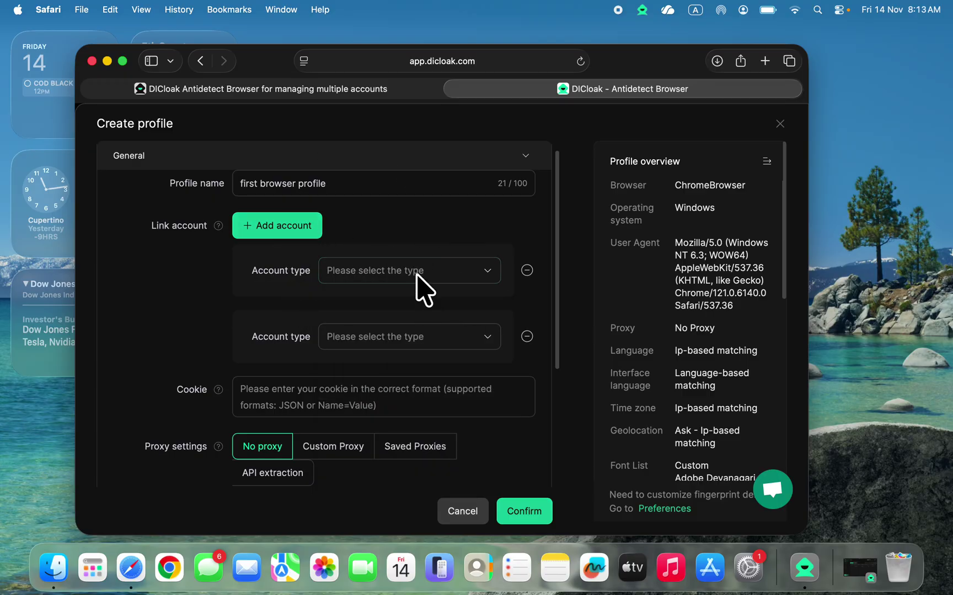
click(527, 271)
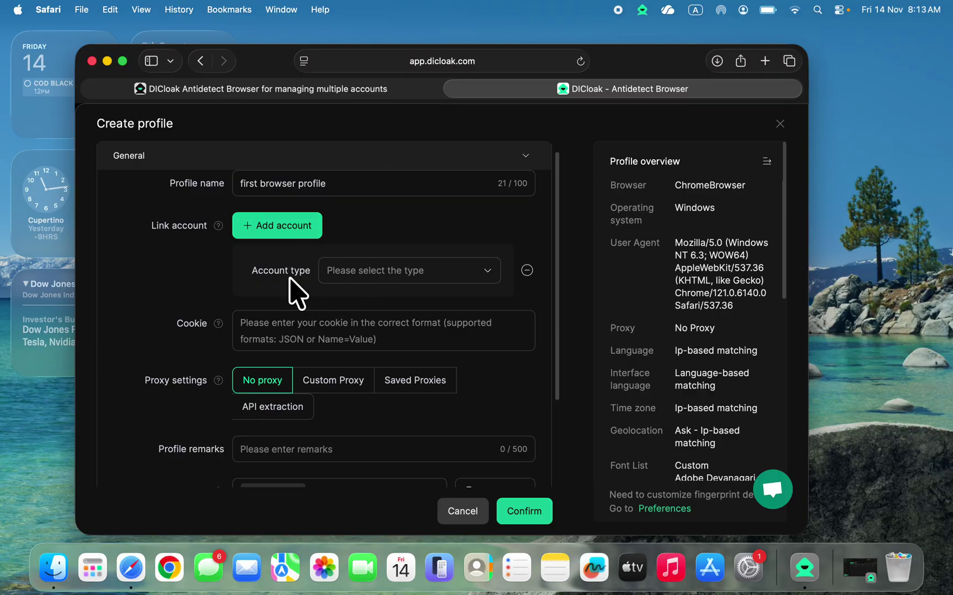
Try the Custom Proxy option in the profile's proxy settings and return the selection to No proxy
scroll(351, 271, down, 1)
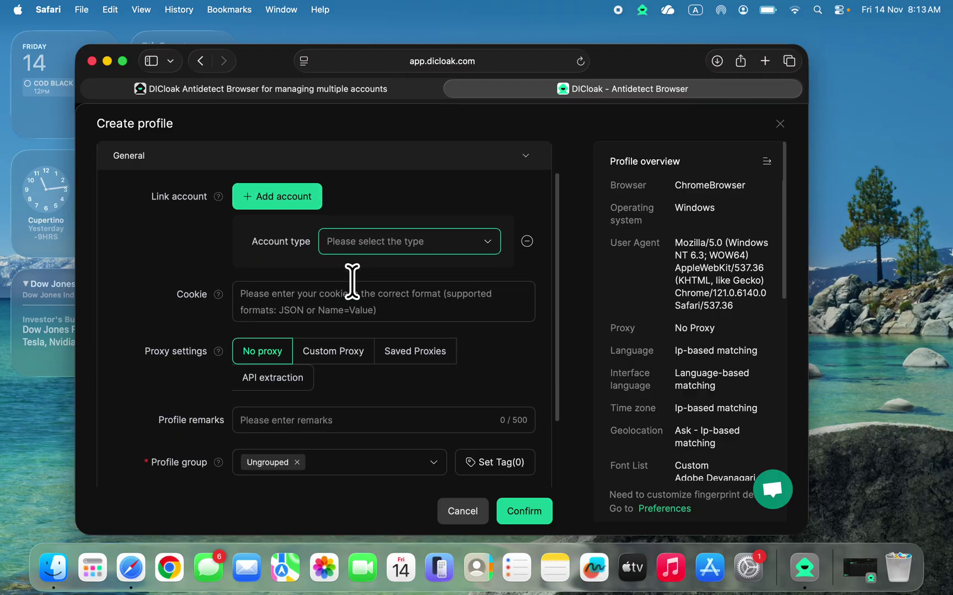
scroll(279, 290, down, 1)
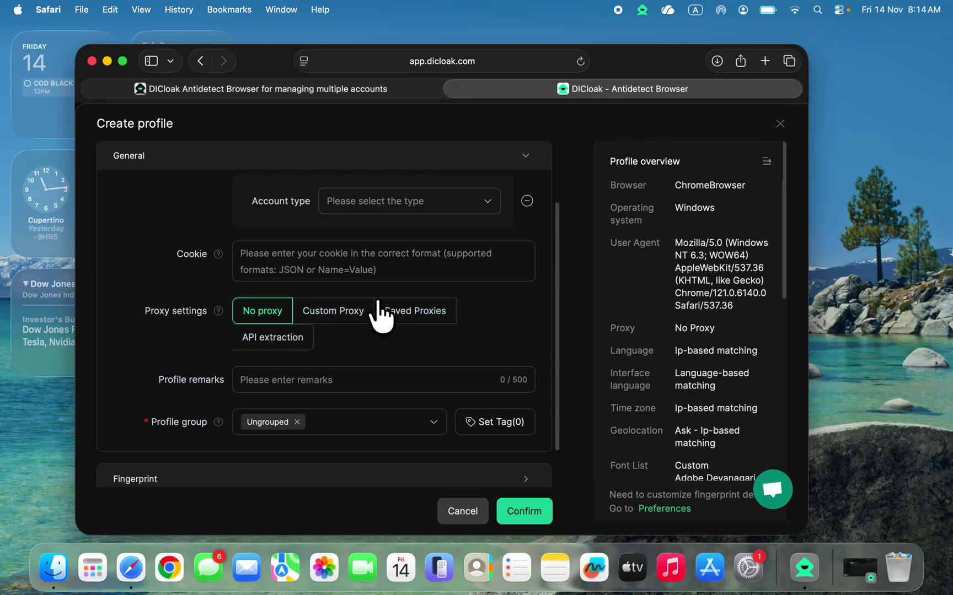
click(364, 310)
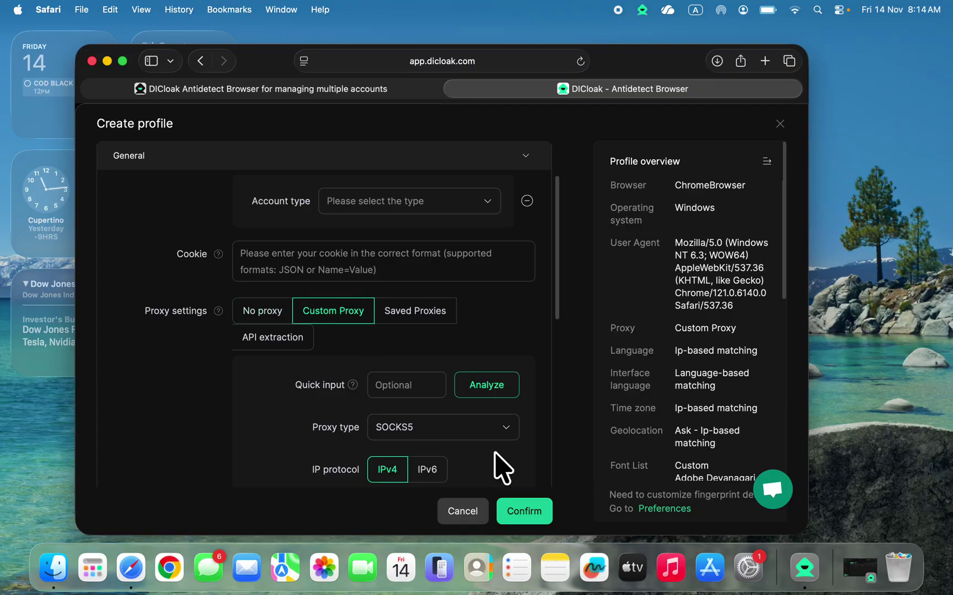
scroll(434, 392, down, 2)
scroll(453, 384, down, 1)
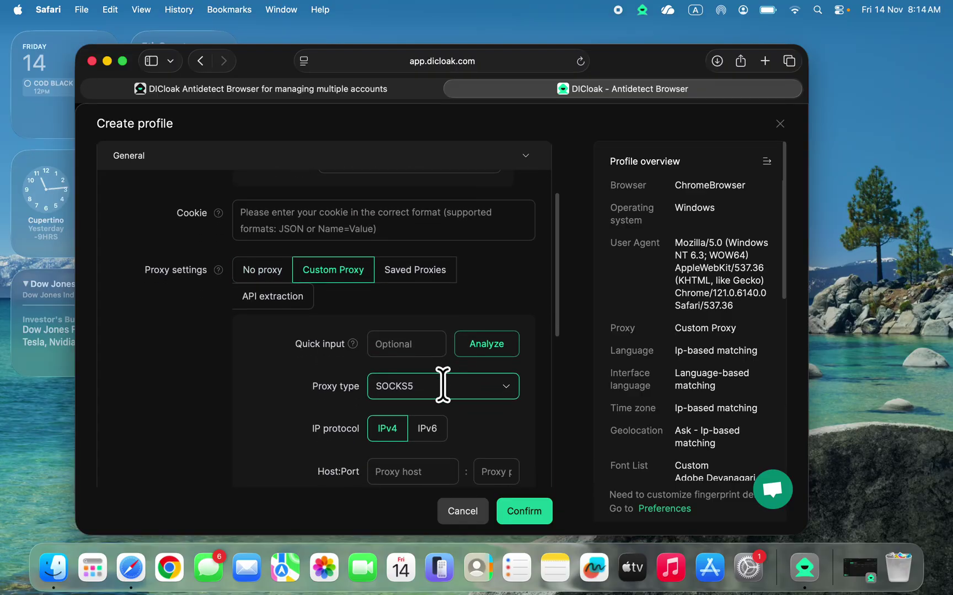
click(261, 267)
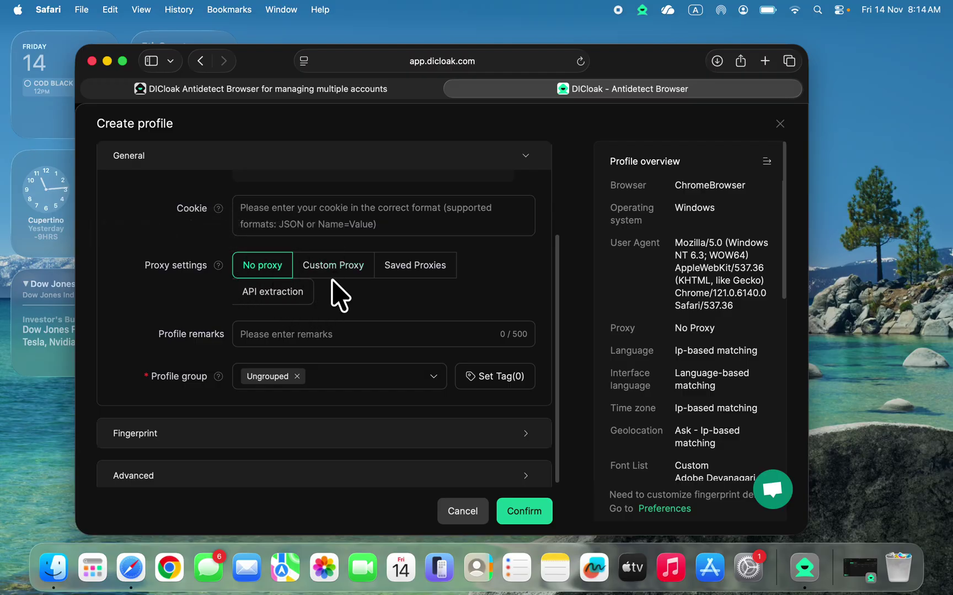
scroll(347, 293, down, 1)
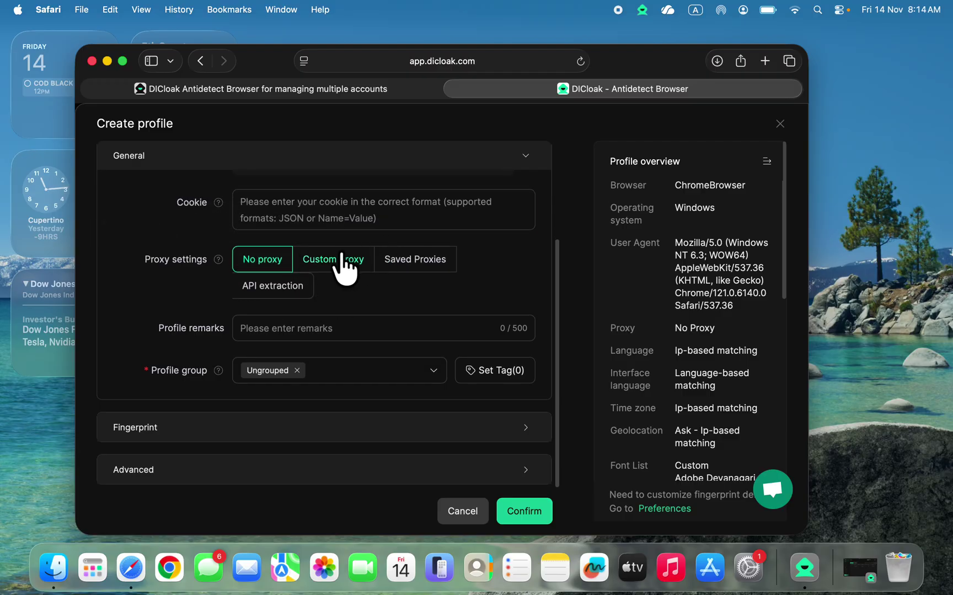
click(342, 257)
click(266, 260)
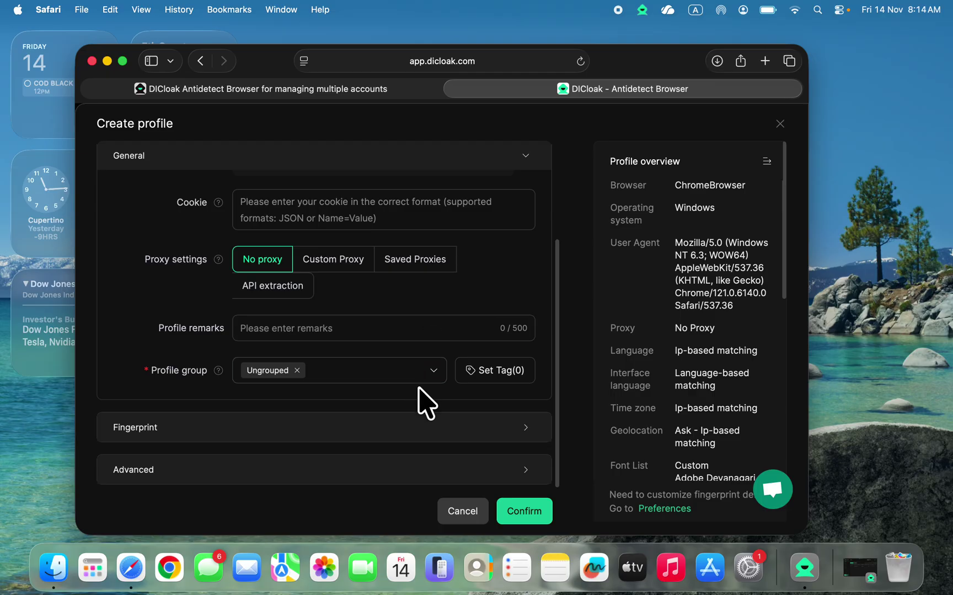
Expand the Fingerprint section and choose Android 14 as the profile's operating system
click(515, 429)
scroll(516, 430, down, 2)
scroll(518, 441, down, 4)
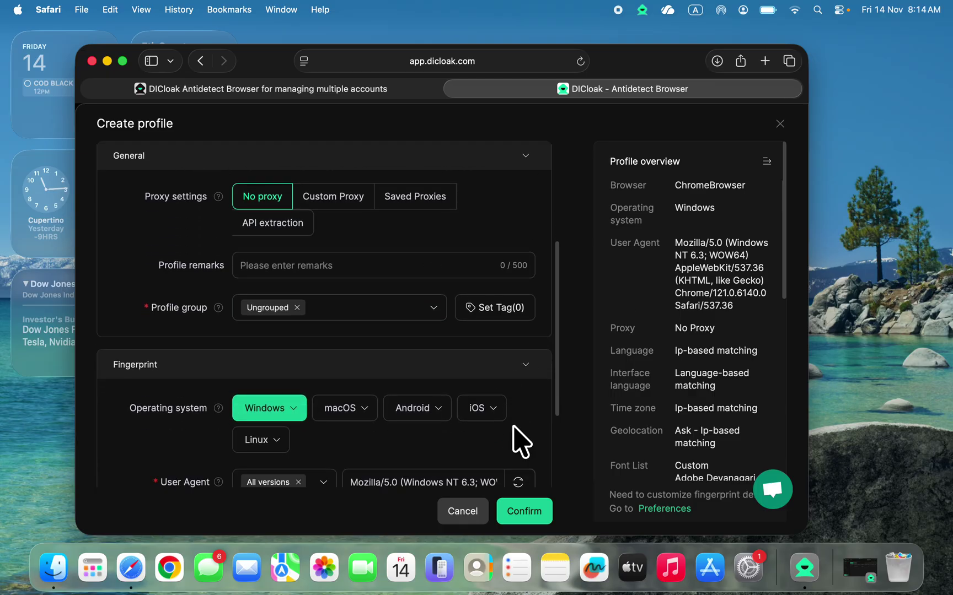
scroll(411, 383, down, 1)
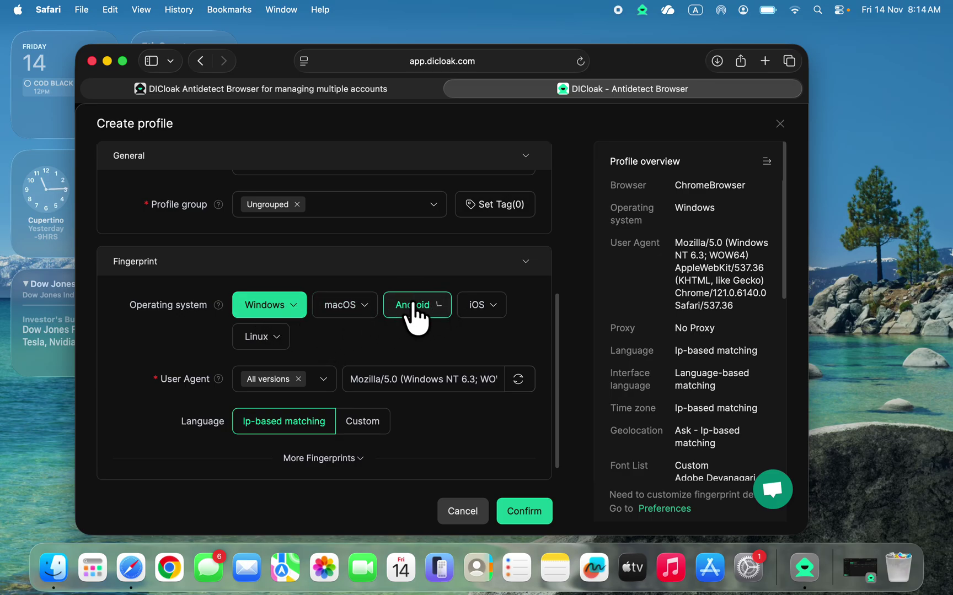
mouse_move(413, 311)
click(444, 368)
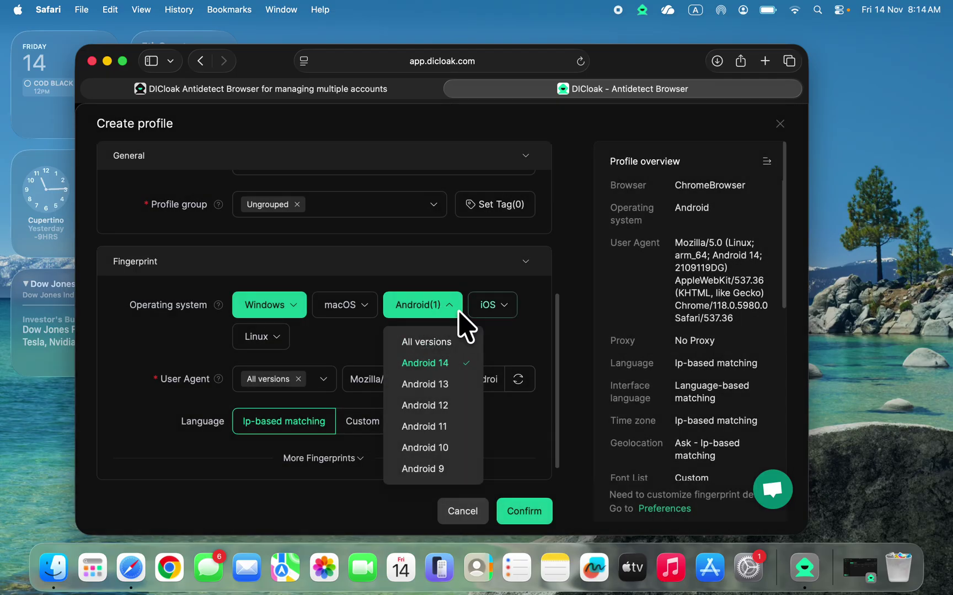
Expand and review the Advanced settings, keeping the defaults, and confirm creation of the profile
scroll(322, 354, down, 1)
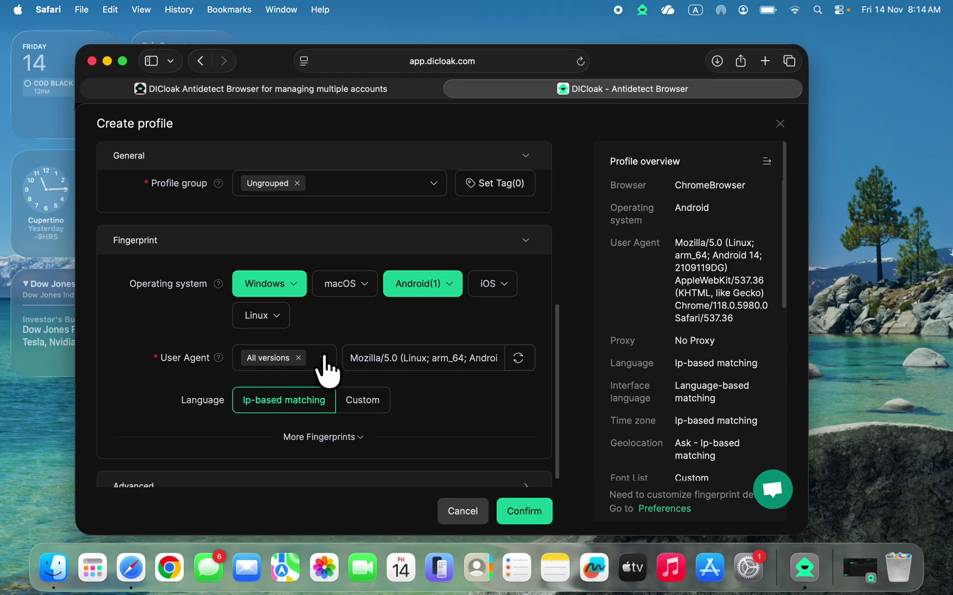
scroll(404, 393, down, 1)
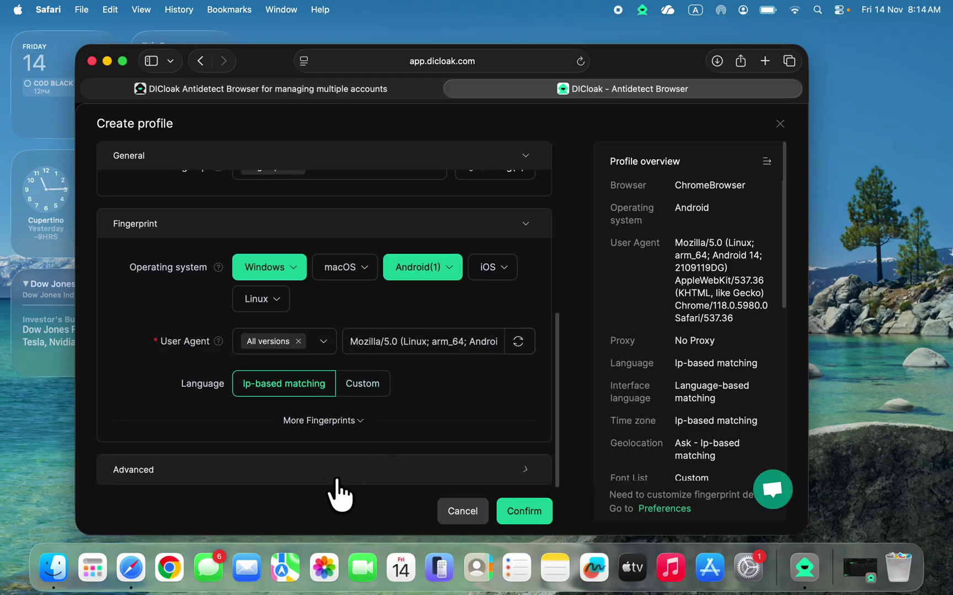
scroll(386, 444, down, 10)
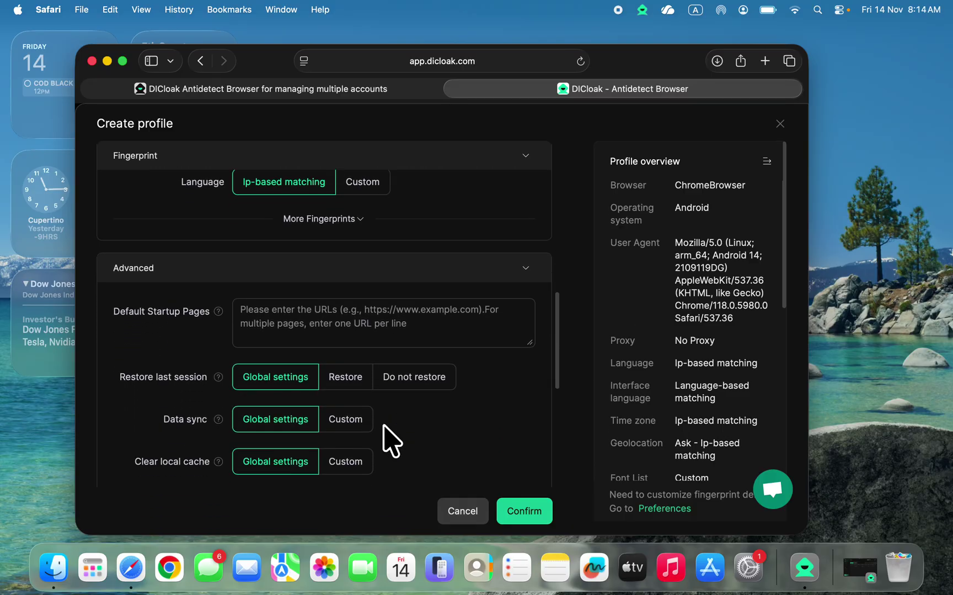
scroll(441, 407, down, 4)
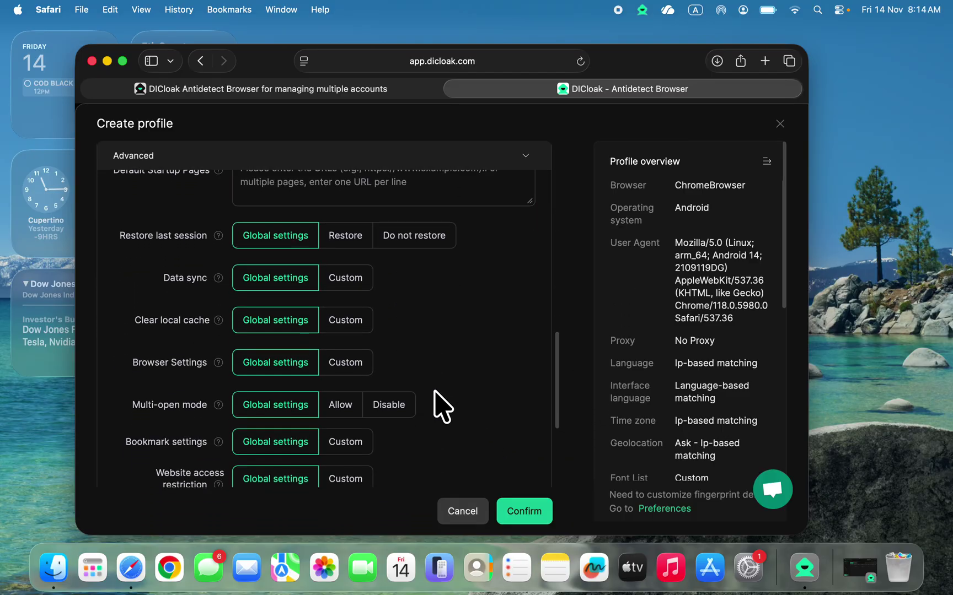
click(531, 513)
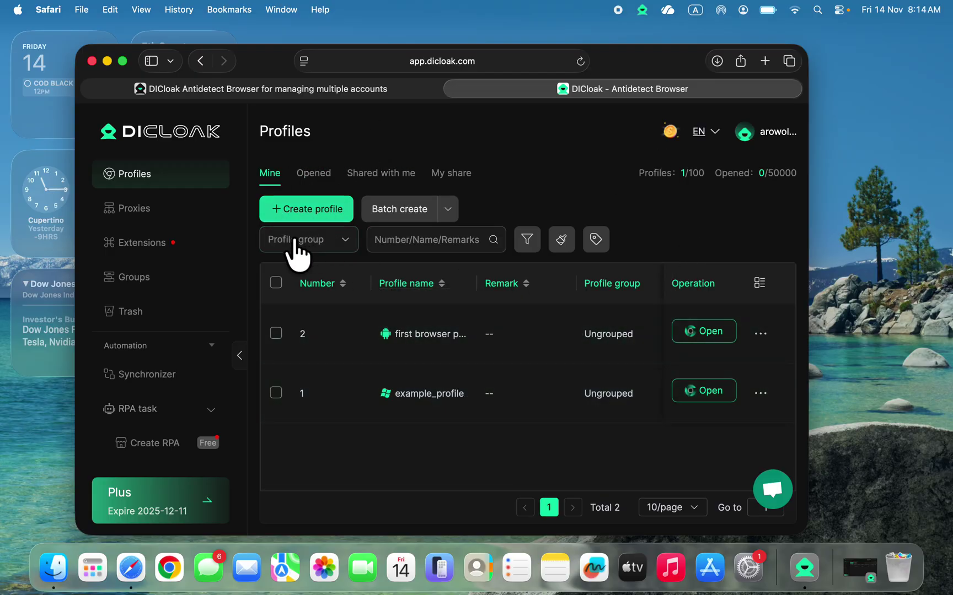
Try to open the first browser profile from the web app, check the other desktop versions offered and dismiss the download prompt
click(704, 332)
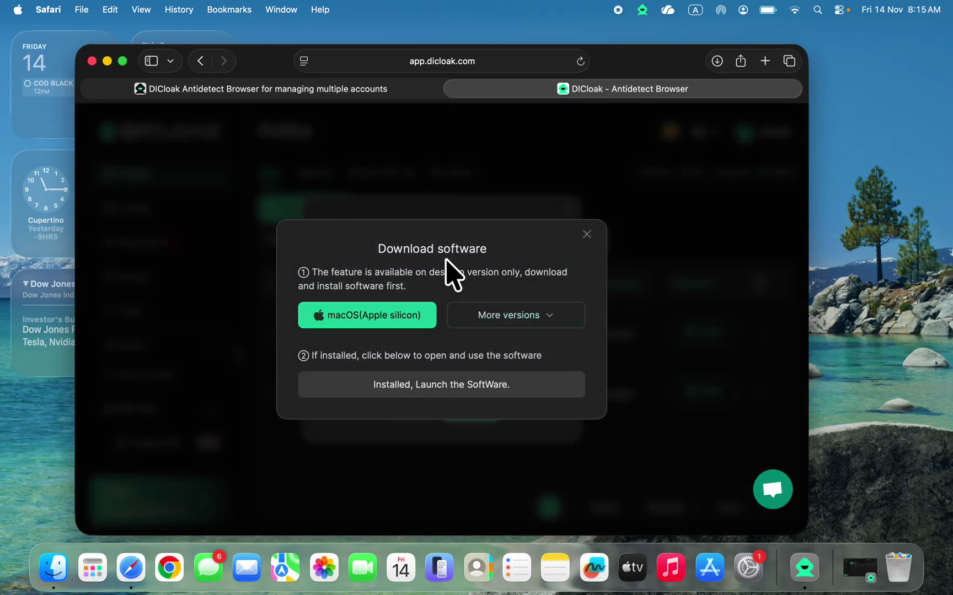
mouse_move(456, 316)
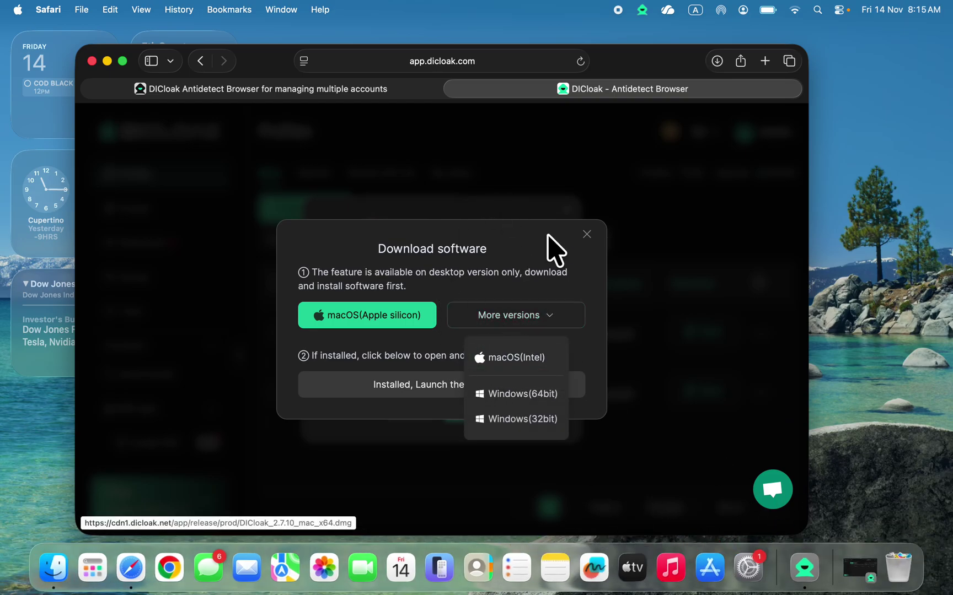
click(585, 236)
Switch to the DICloak desktop app, sign in with the remembered credentials and open the first browser profile
click(860, 567)
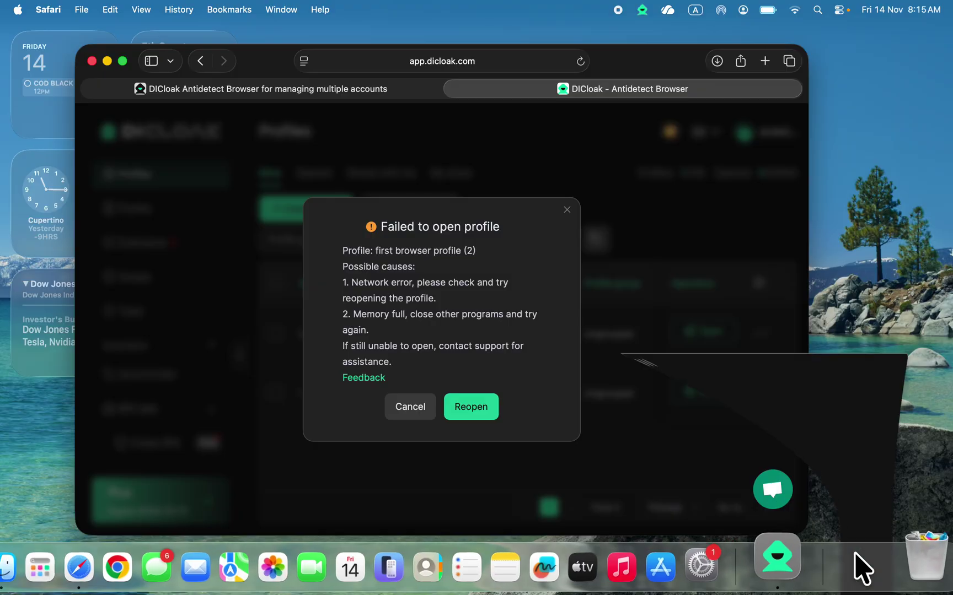
click(694, 435)
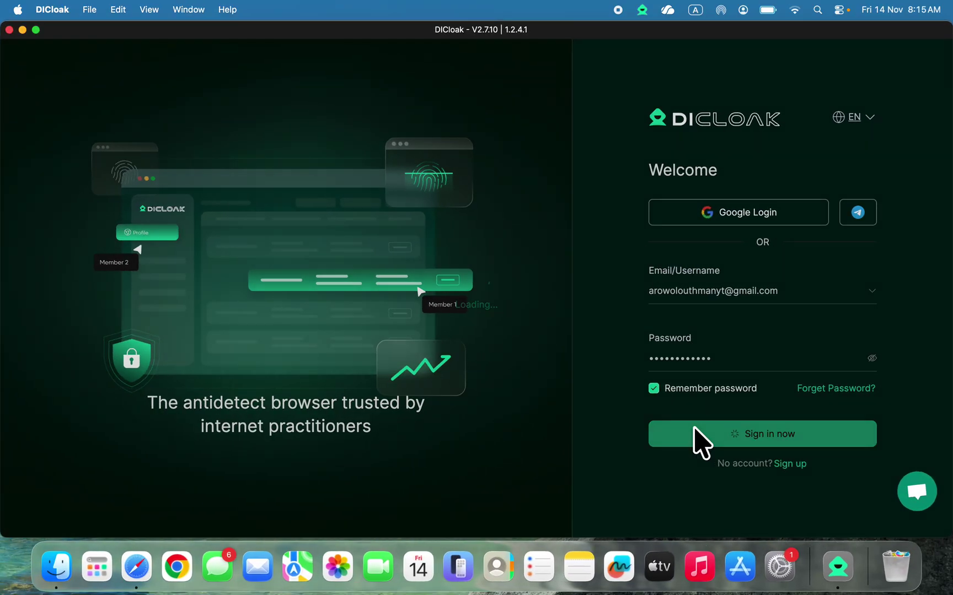
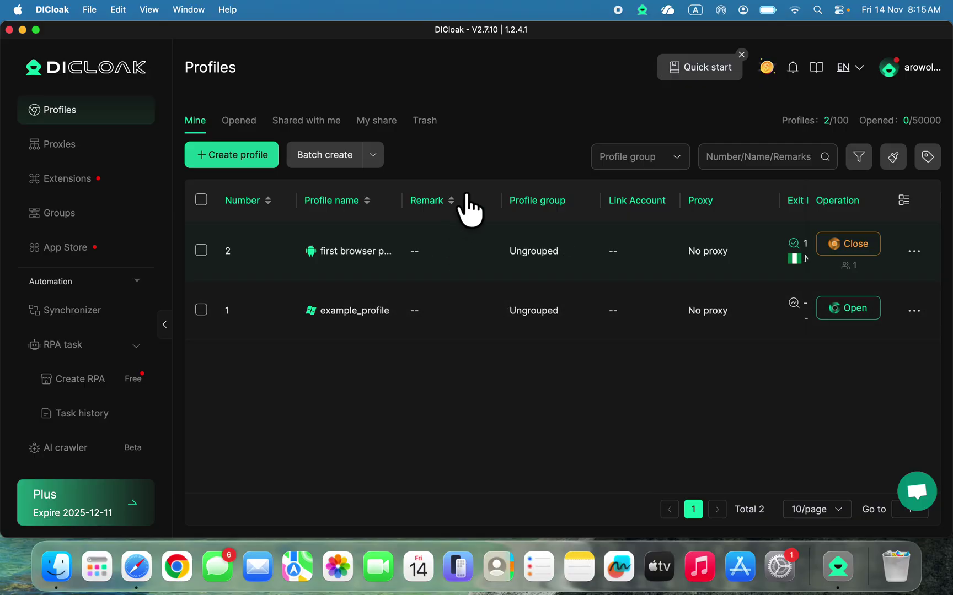
Minimize the DICloak window and allow both of its requests to find devices on local networks
click(22, 30)
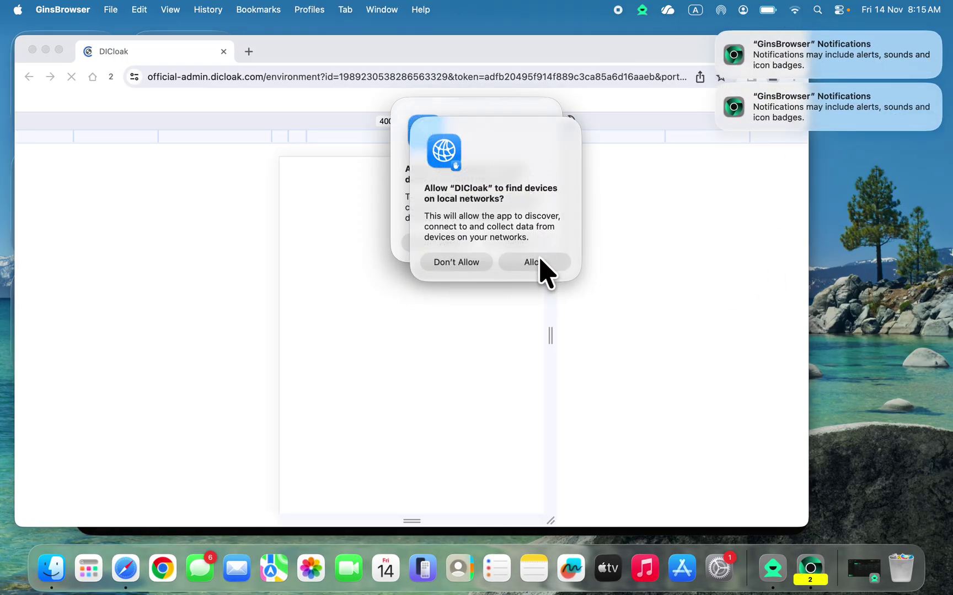
click(535, 263)
click(517, 246)
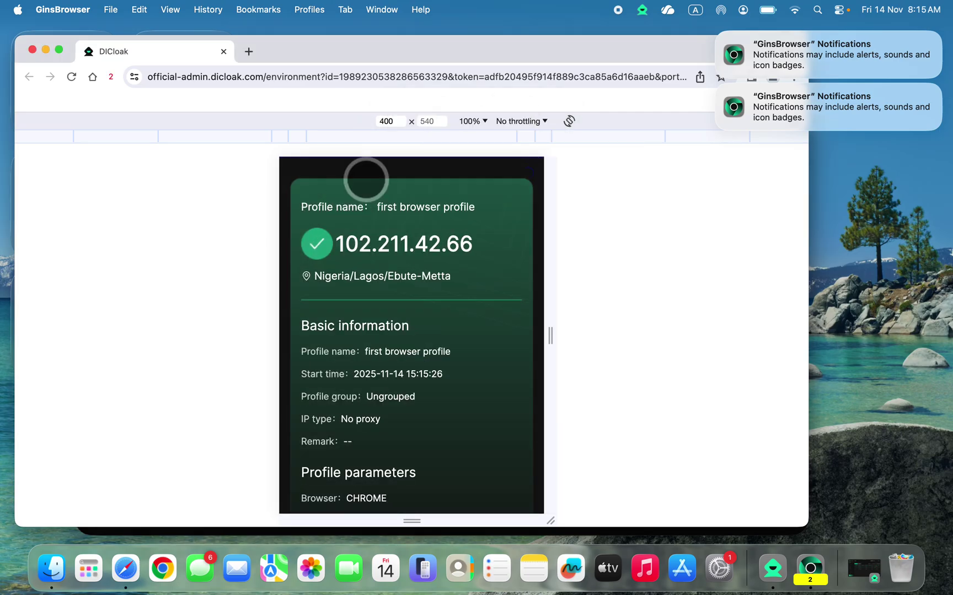
Review the opened profile's basic information and parameters, and dismiss the GinsBrowser notifications
scroll(452, 375, down, 1)
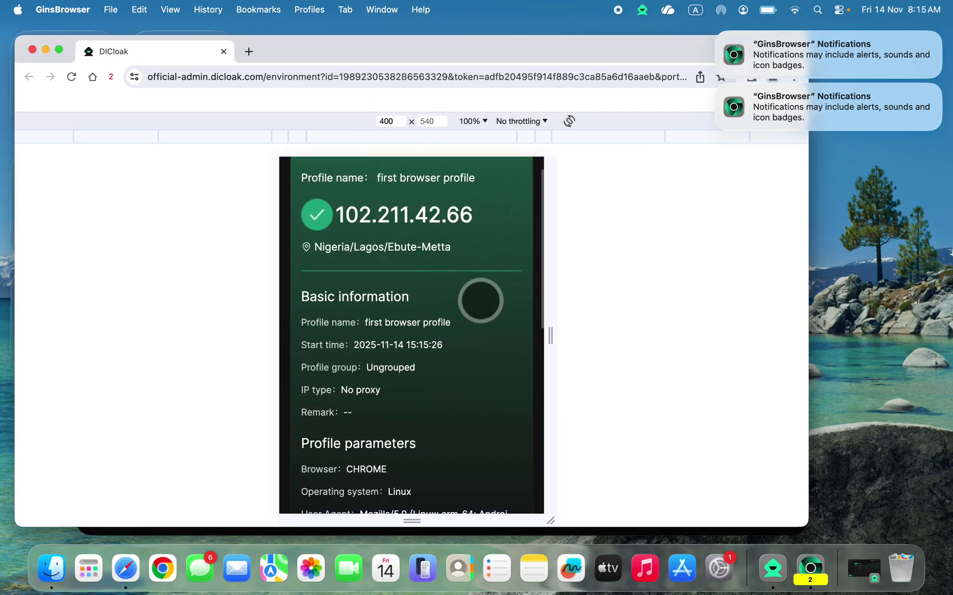
scroll(394, 272, down, 5)
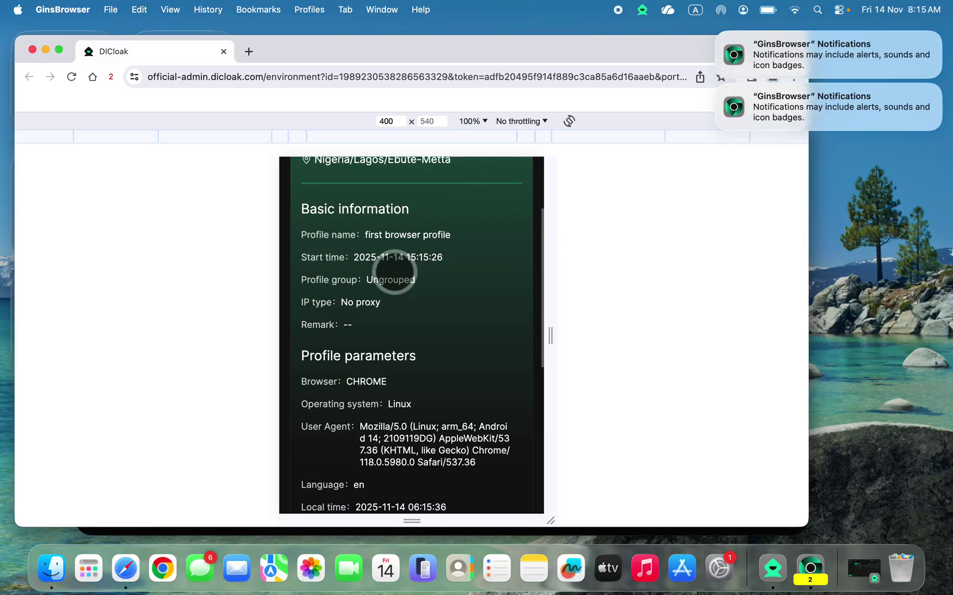
scroll(394, 272, up, 2)
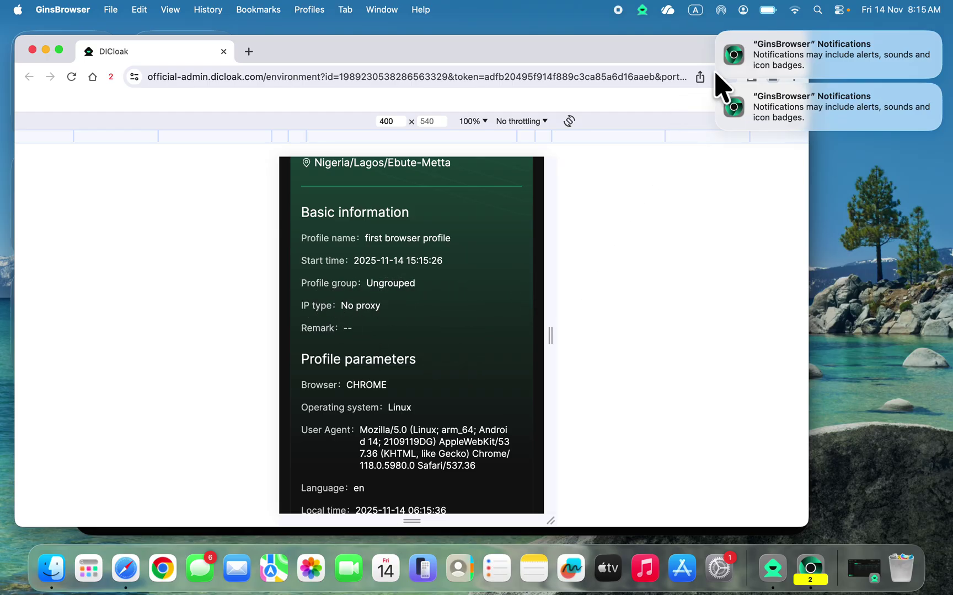
click(718, 33)
click(717, 33)
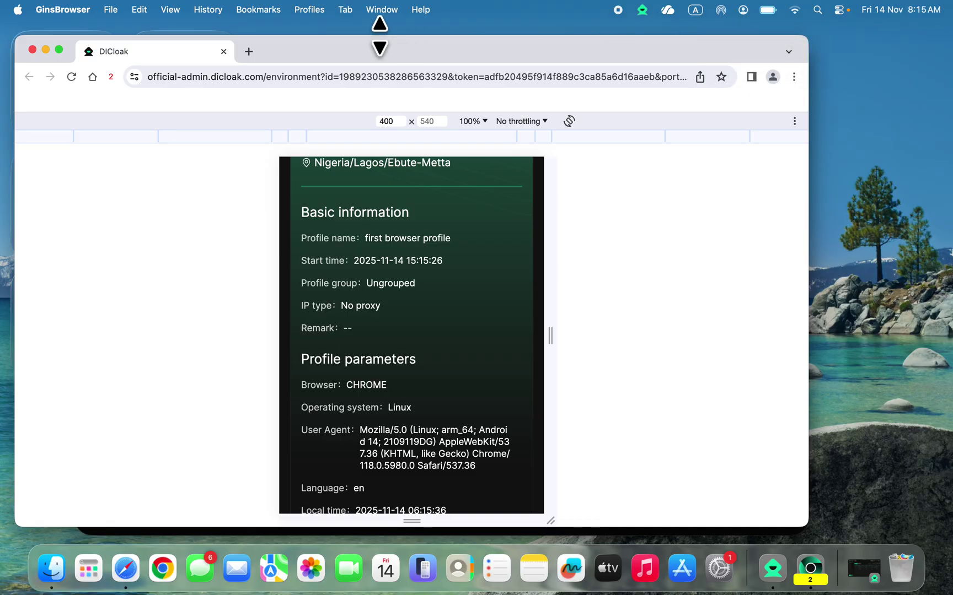
Open facebook.com in a new tab of the profile's browser and look over the login page
click(248, 53)
text(face)
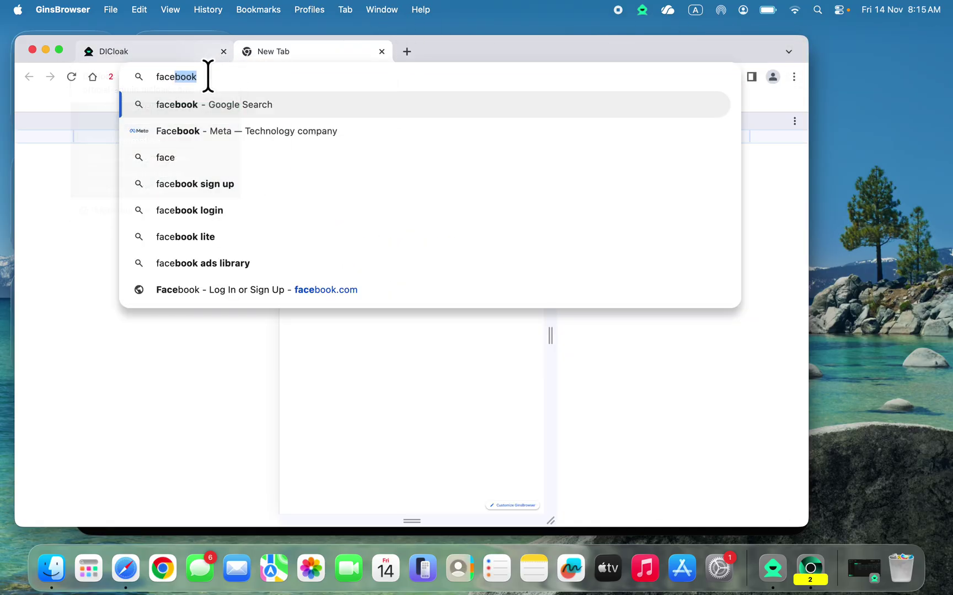
text(book.com)
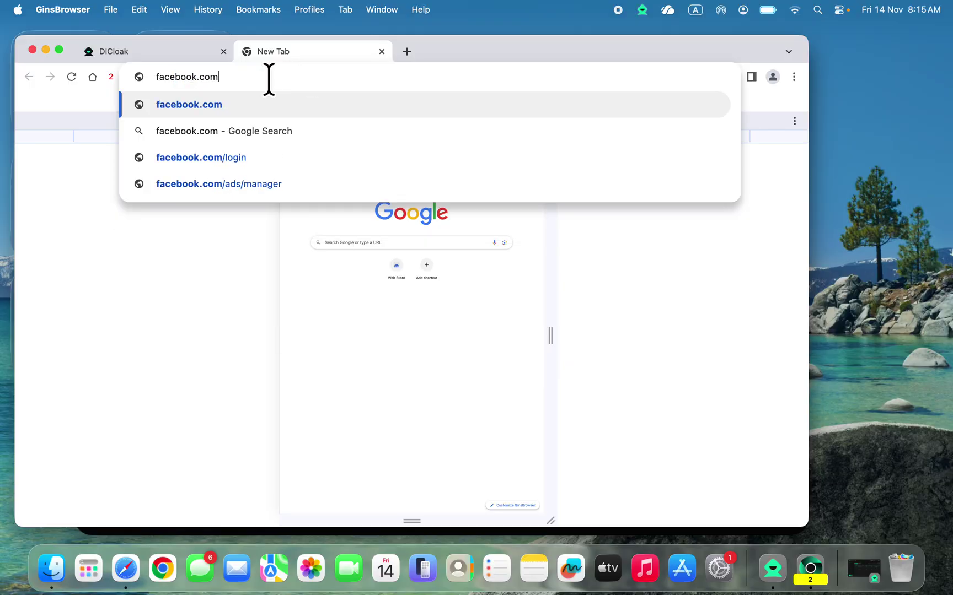
key(Return)
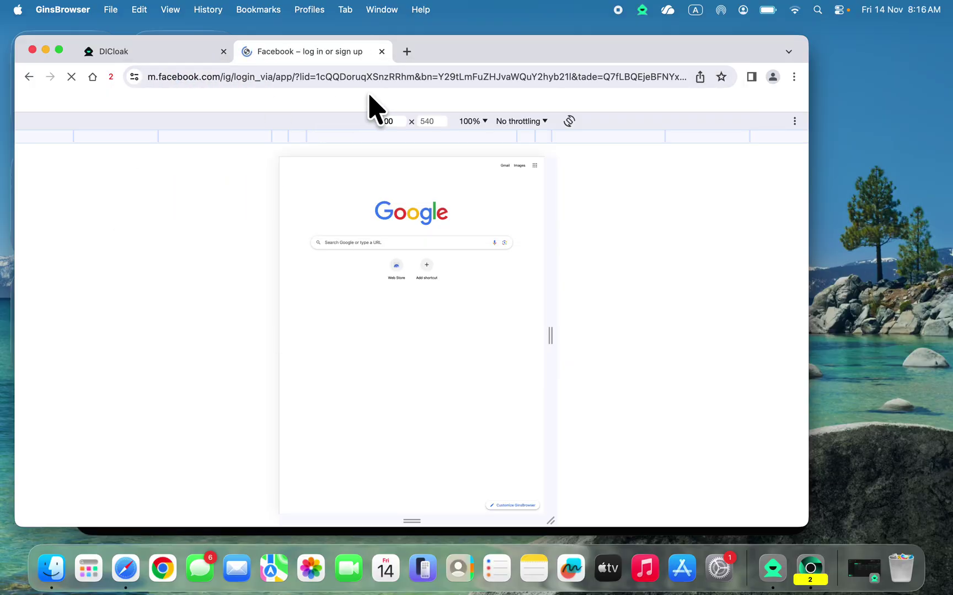
scroll(440, 355, down, 2)
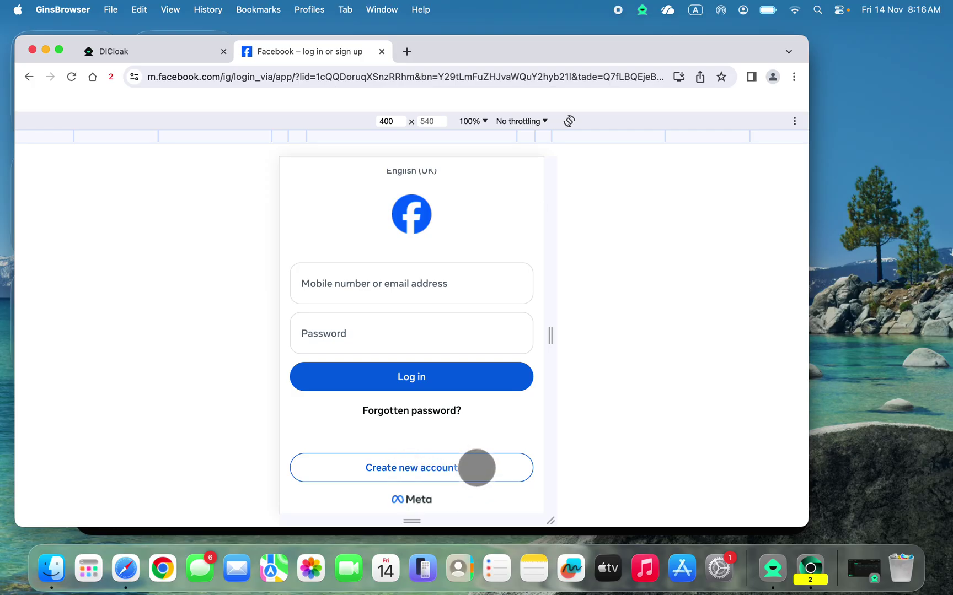
scroll(453, 340, up, 2)
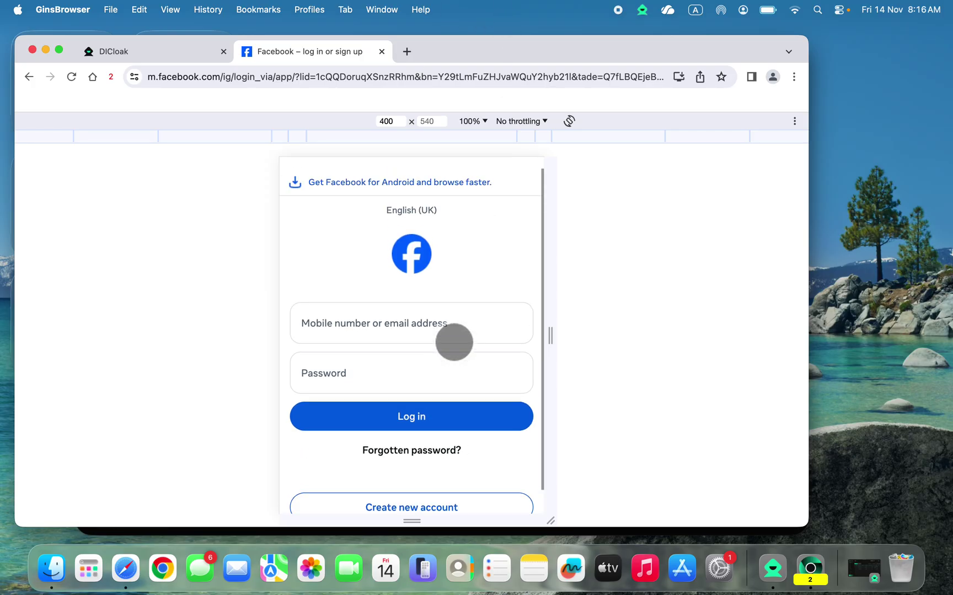
scroll(454, 342, down, 2)
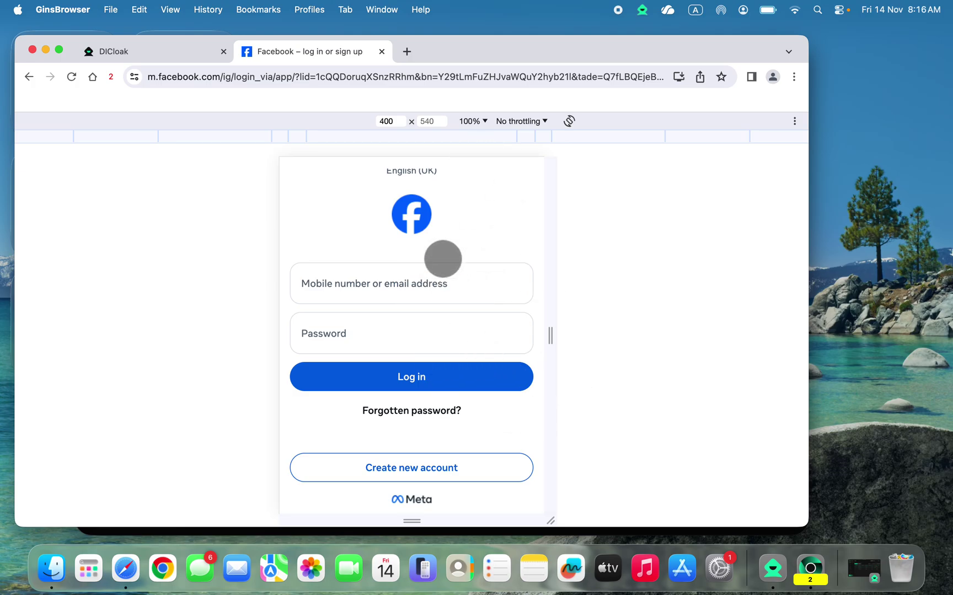
Start creating a new Facebook account and submit the account holder's first name and surname
click(476, 468)
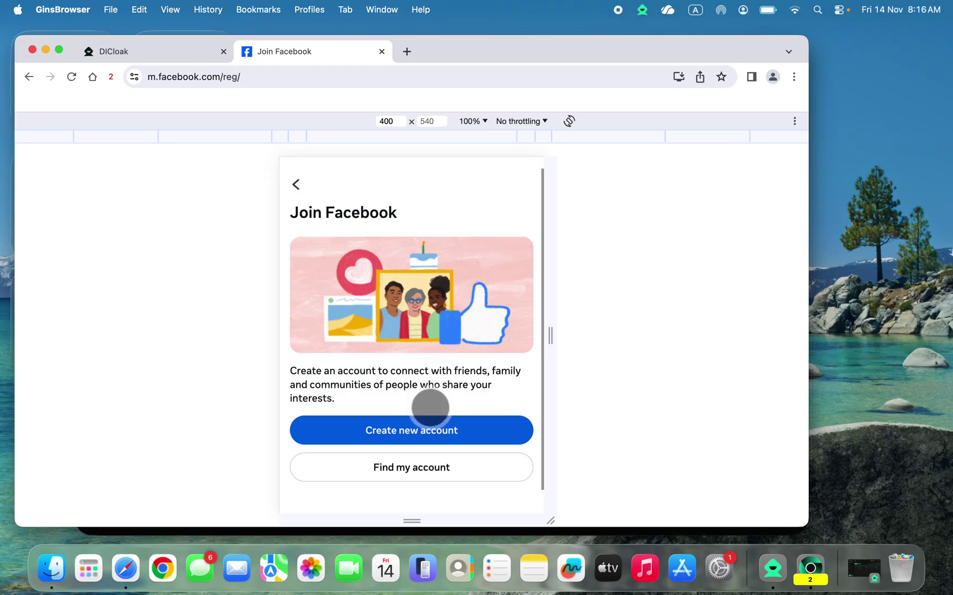
click(451, 436)
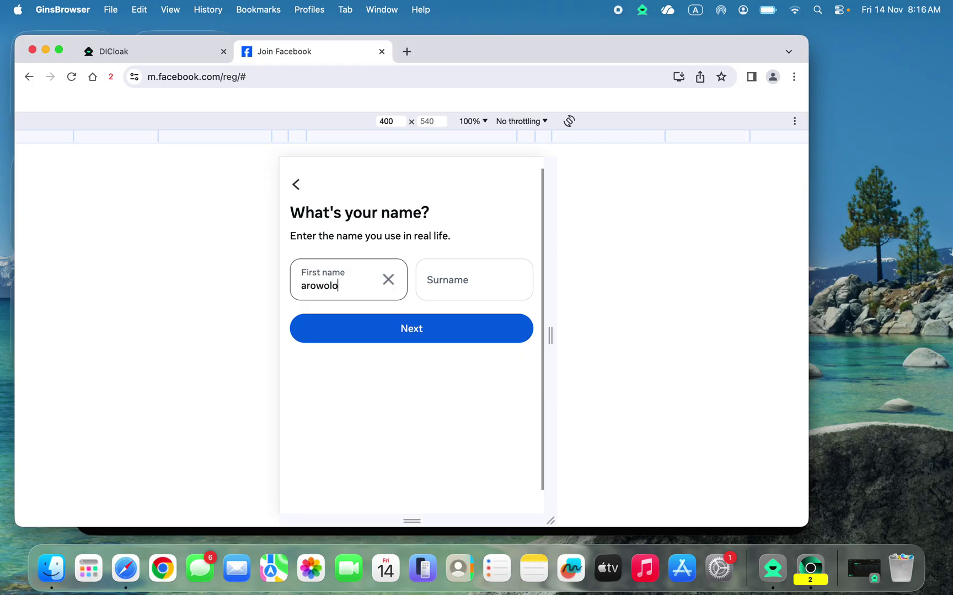
click(450, 268)
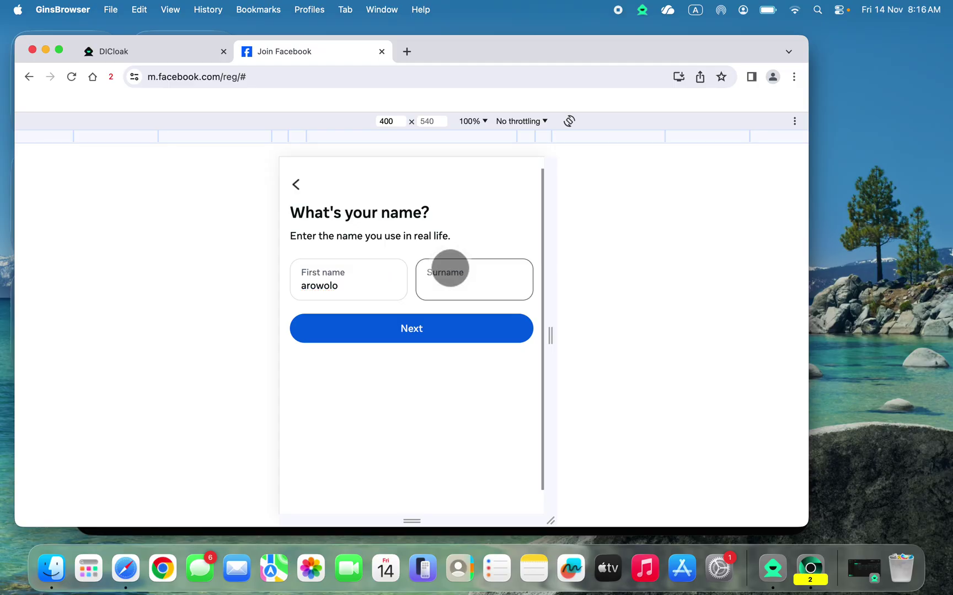
text(uthman)
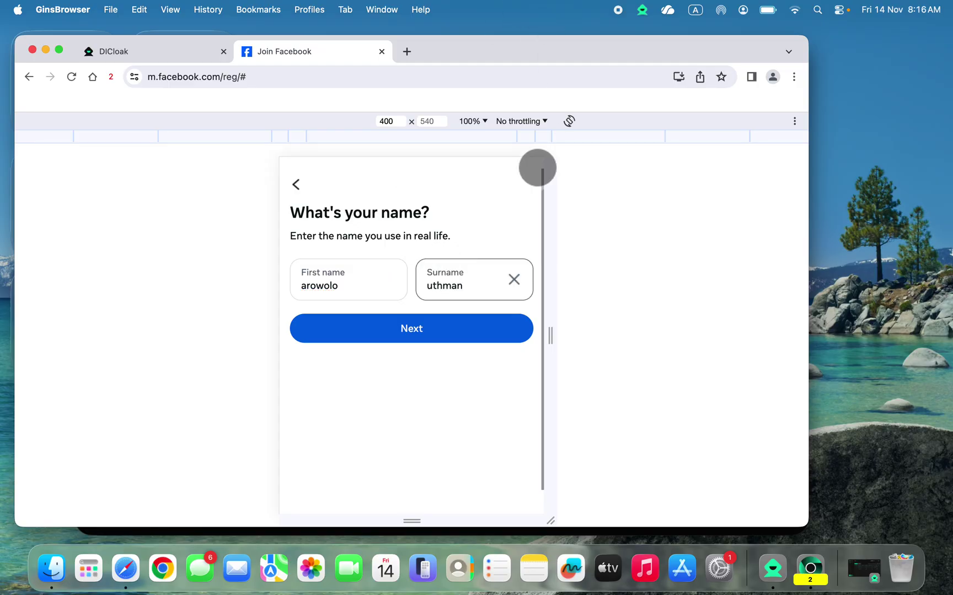
click(476, 336)
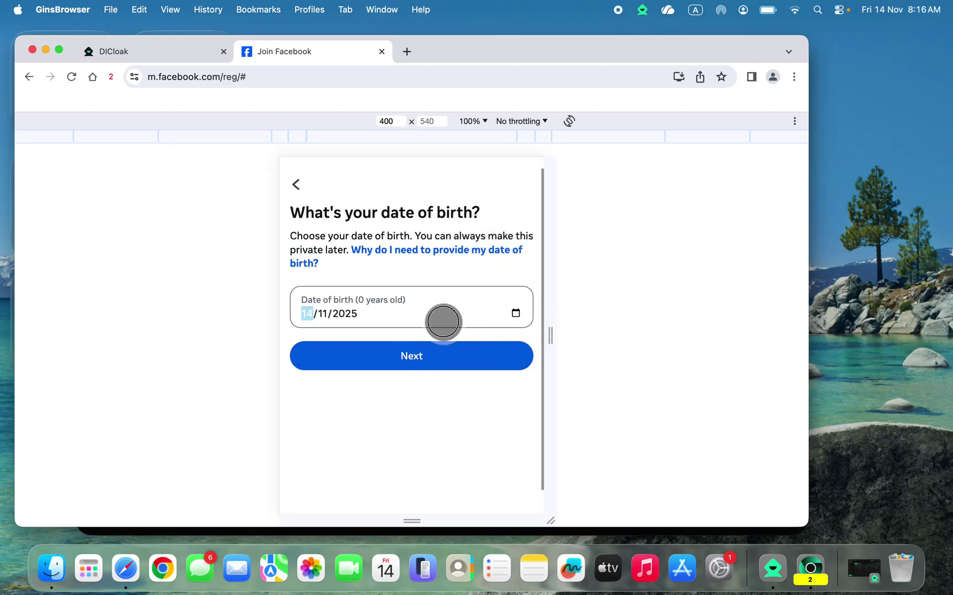
Choose the account holder's date of birth in the calendar and continue to the gender question
click(514, 313)
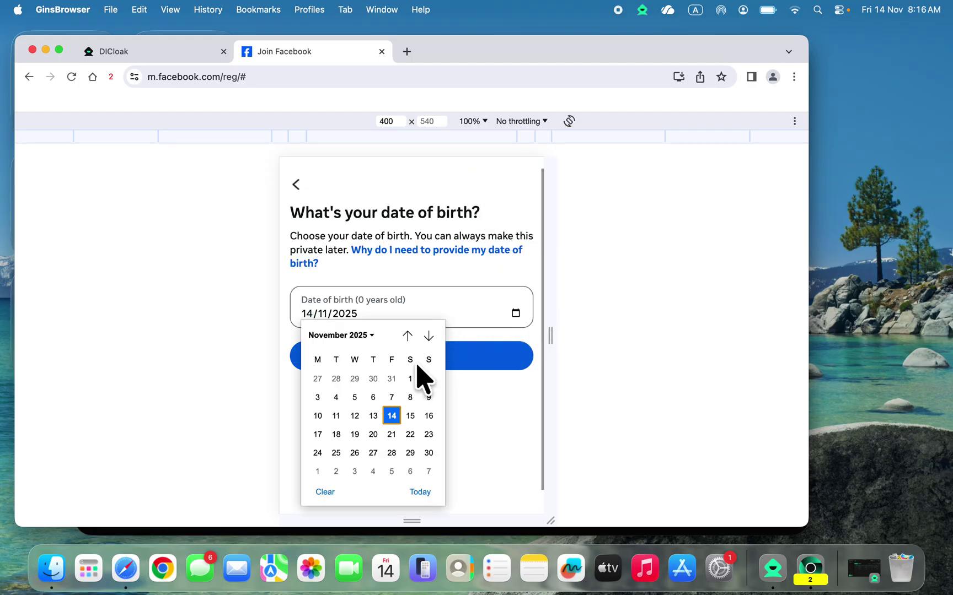
click(371, 337)
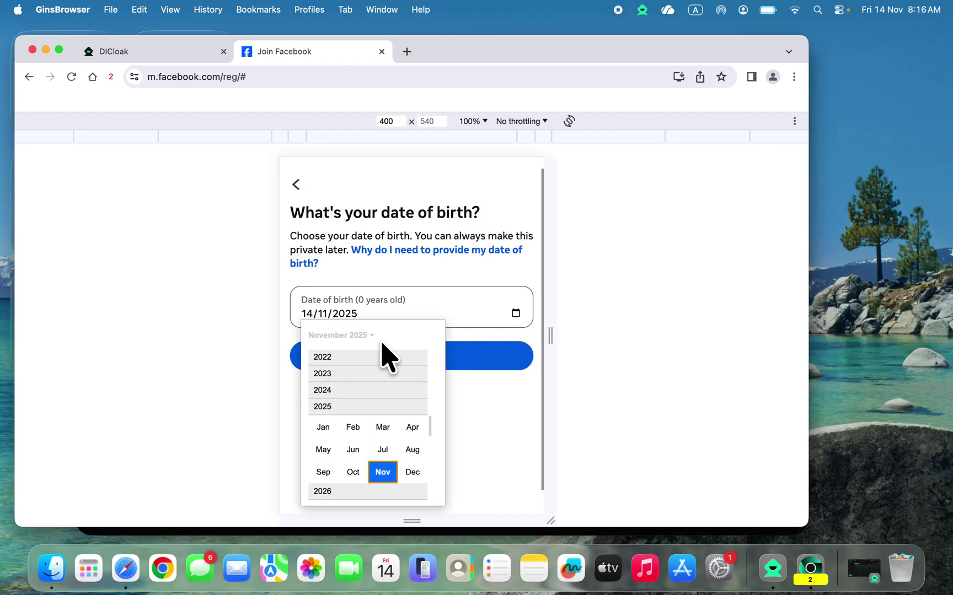
scroll(353, 419, up, 10)
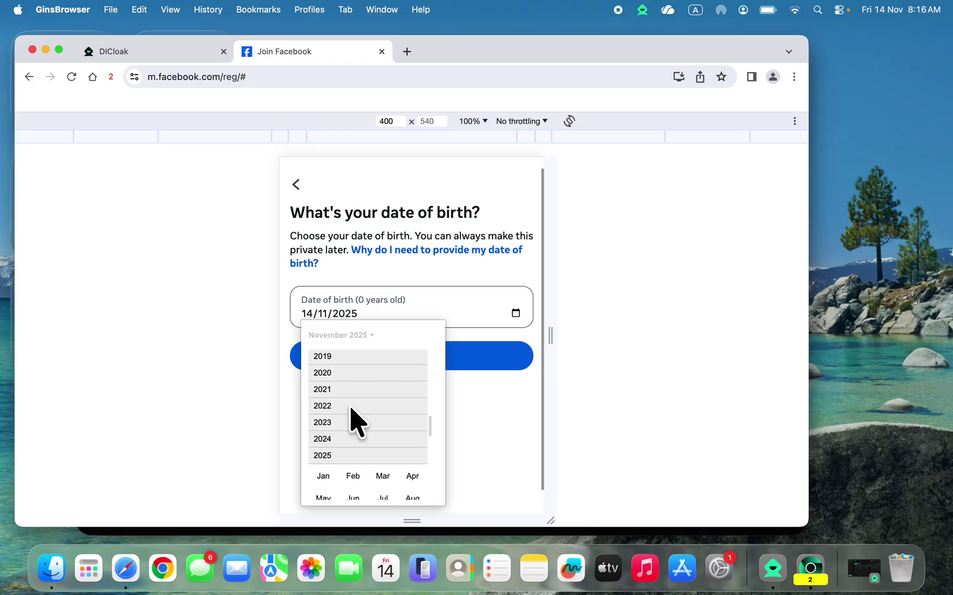
scroll(353, 419, up, 3)
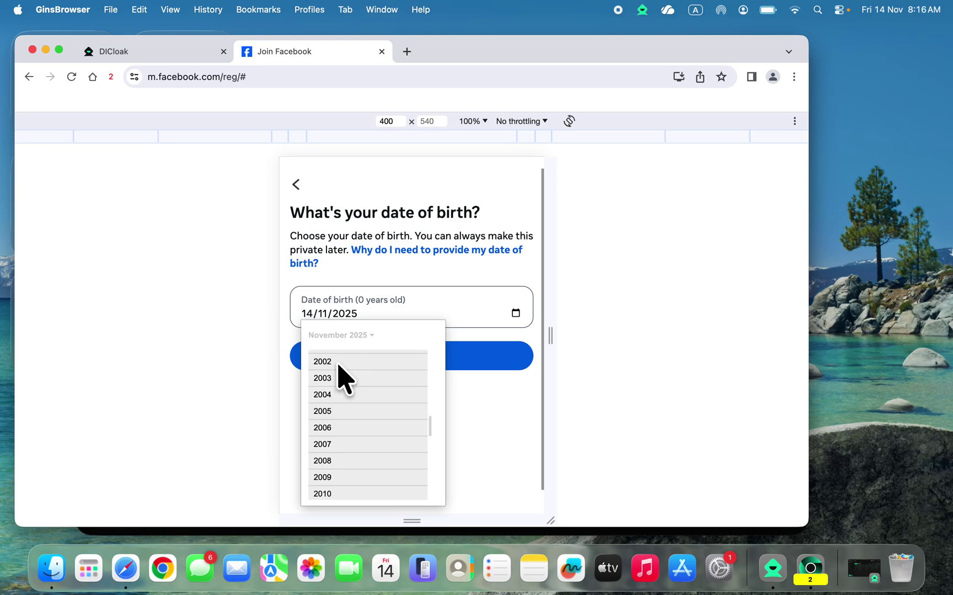
click(356, 378)
click(325, 381)
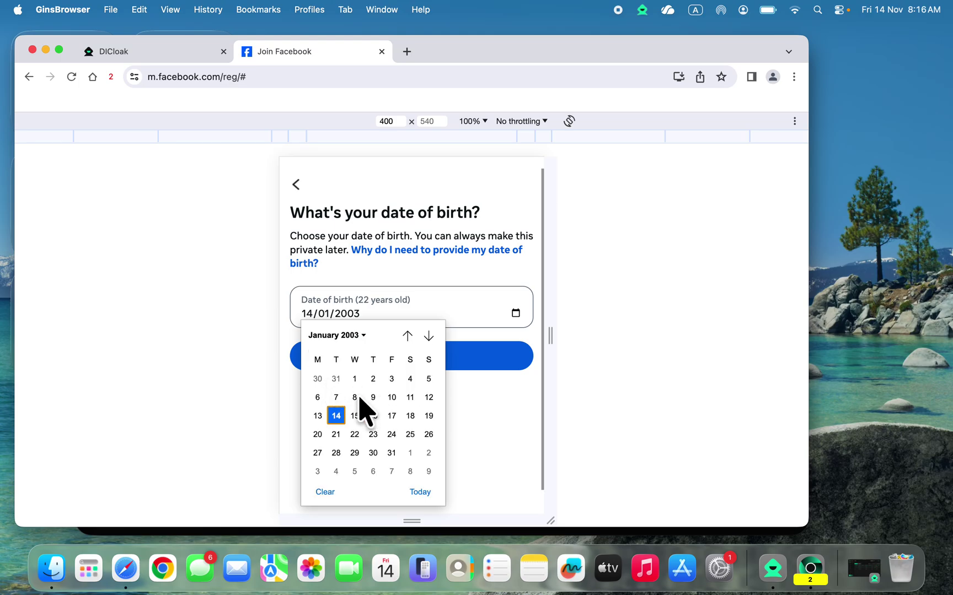
click(336, 379)
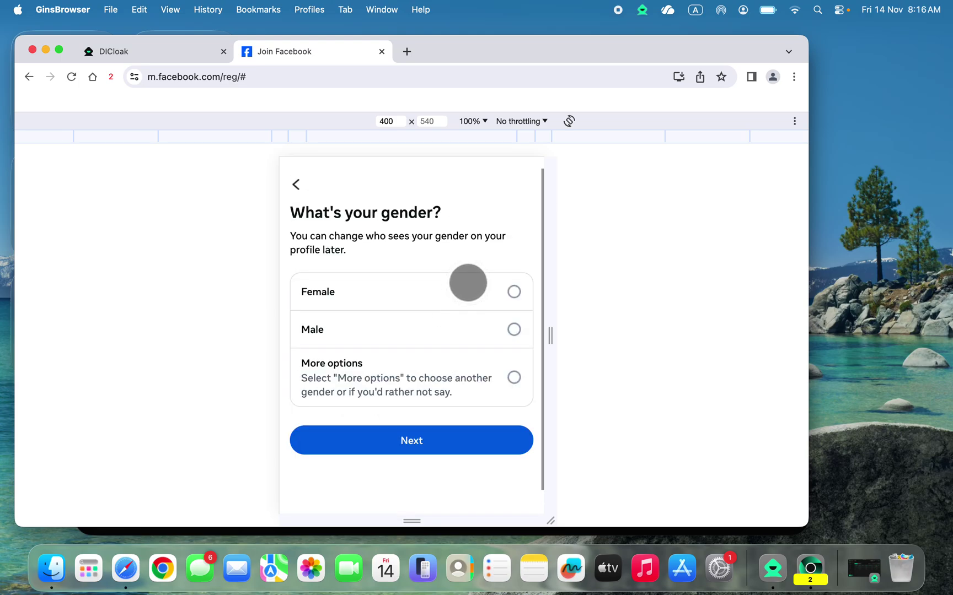
Set the gender to Male and choose to sign up with an email address instead of a mobile number
click(432, 340)
click(461, 447)
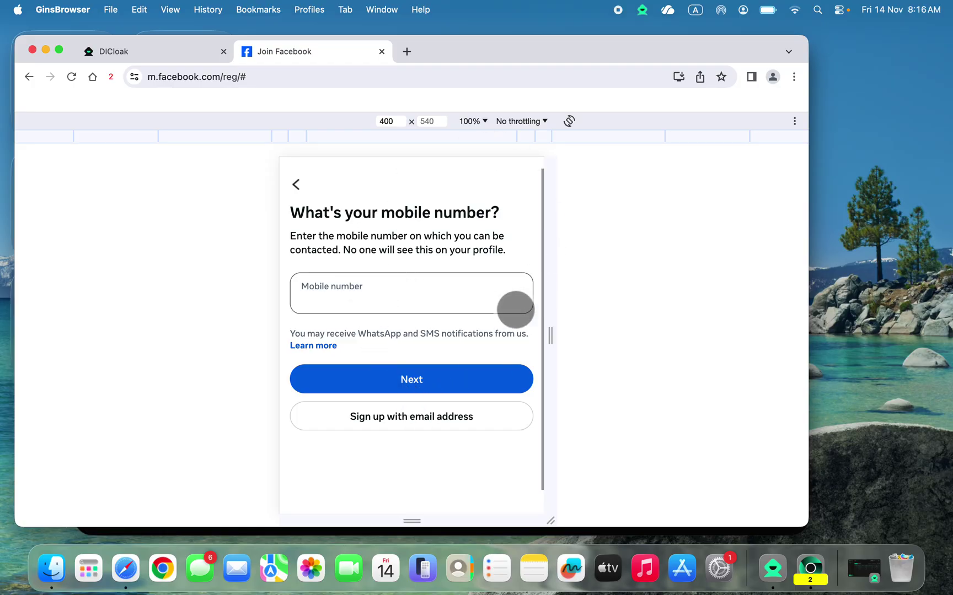
click(456, 430)
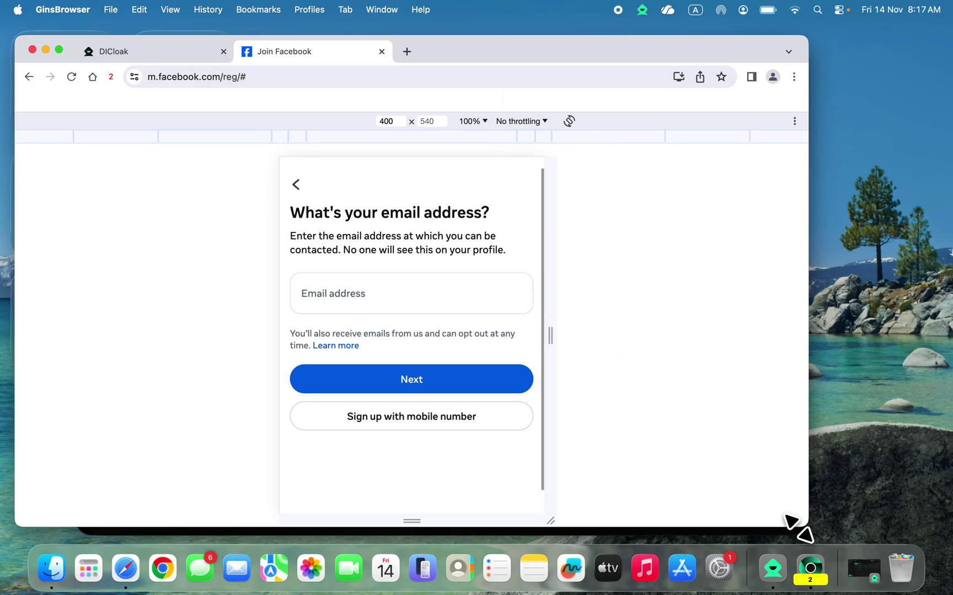
Switch back to the DICloak app, start another profile and try its Custom Proxy and Saved Proxies options
click(861, 570)
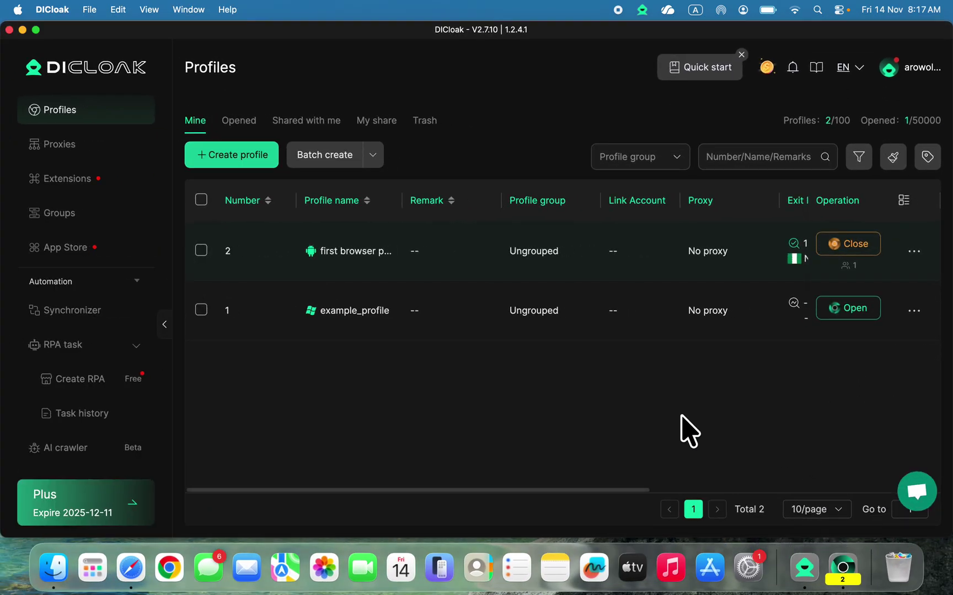
click(251, 159)
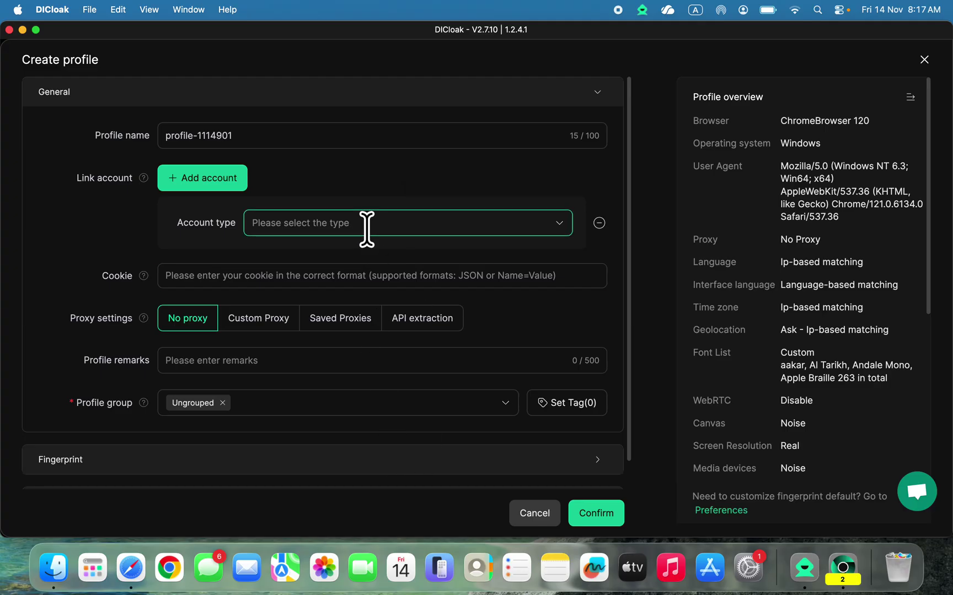
scroll(366, 229, down, 2)
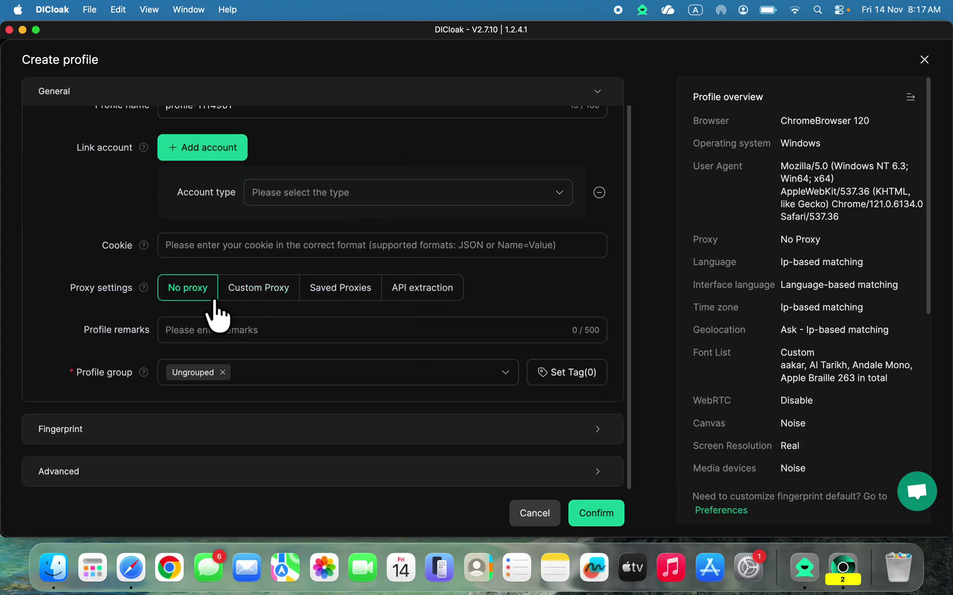
click(284, 289)
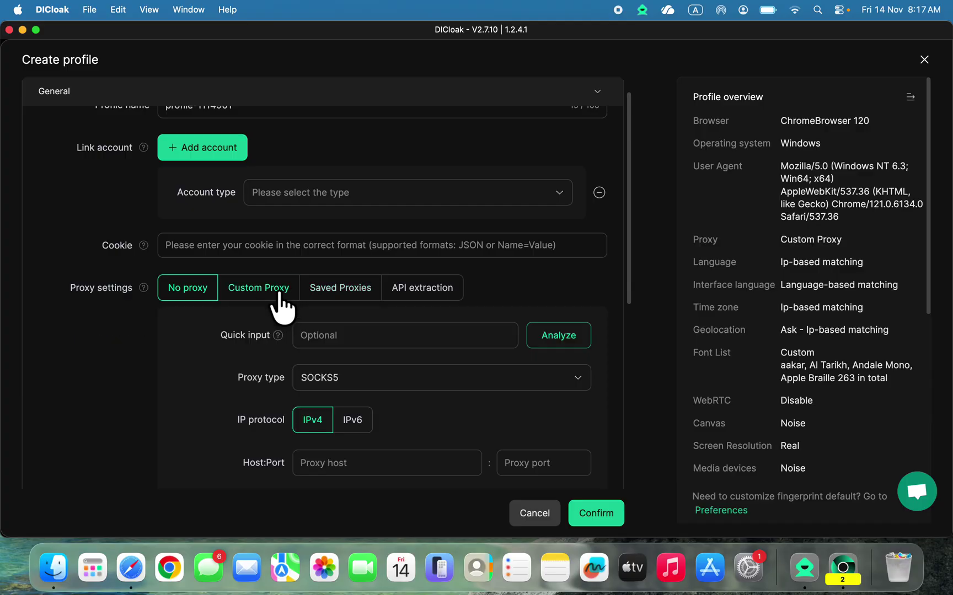
click(322, 292)
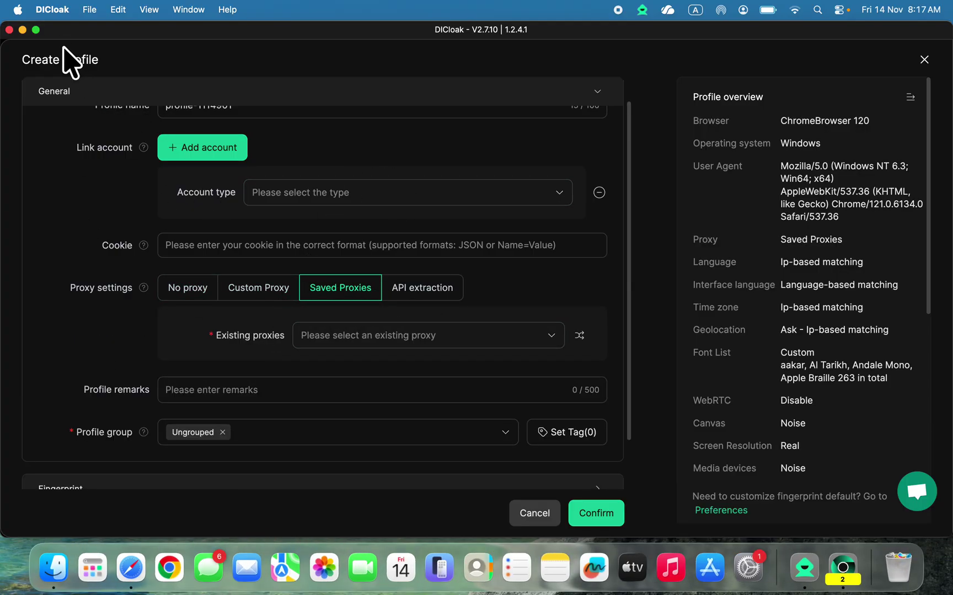
Set the DICloak window aside, switch to Safari and open proxy-seller.com in a new tab
click(23, 30)
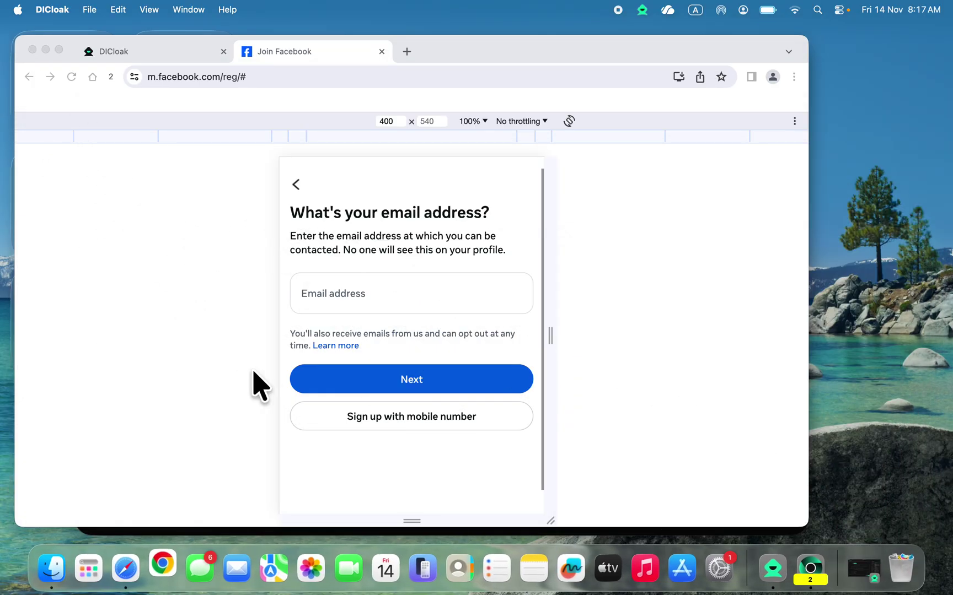
click(122, 569)
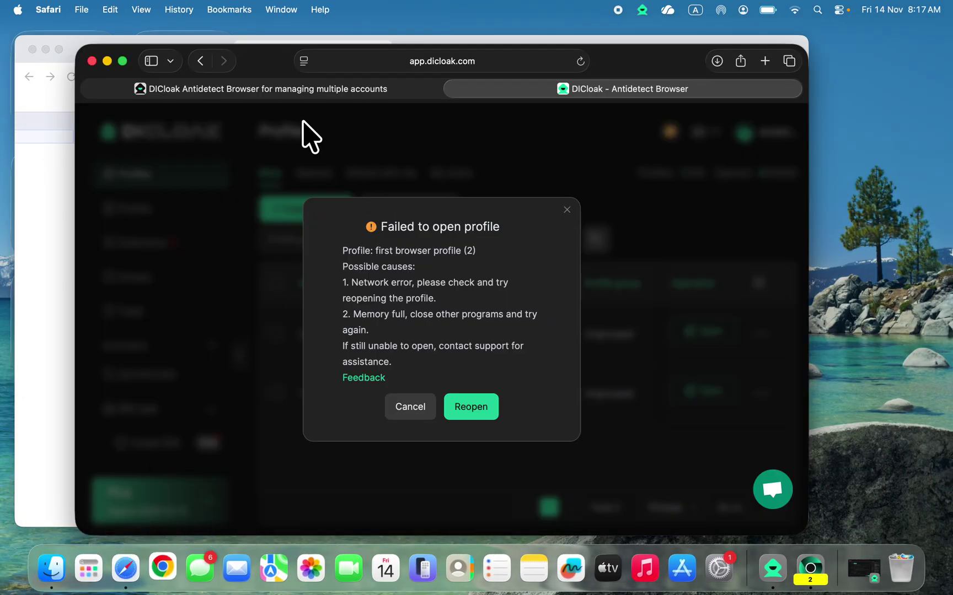
click(762, 60)
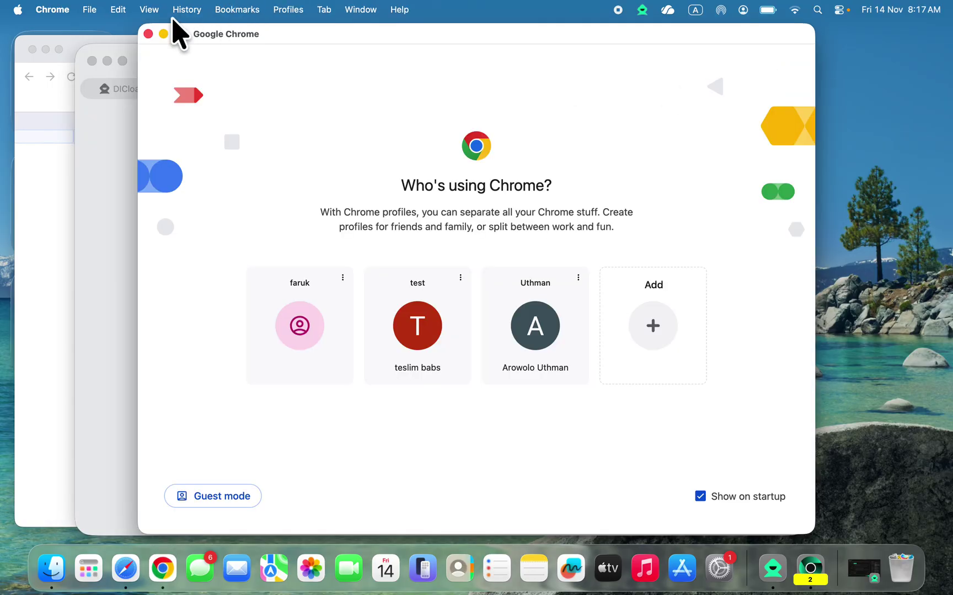
click(147, 34)
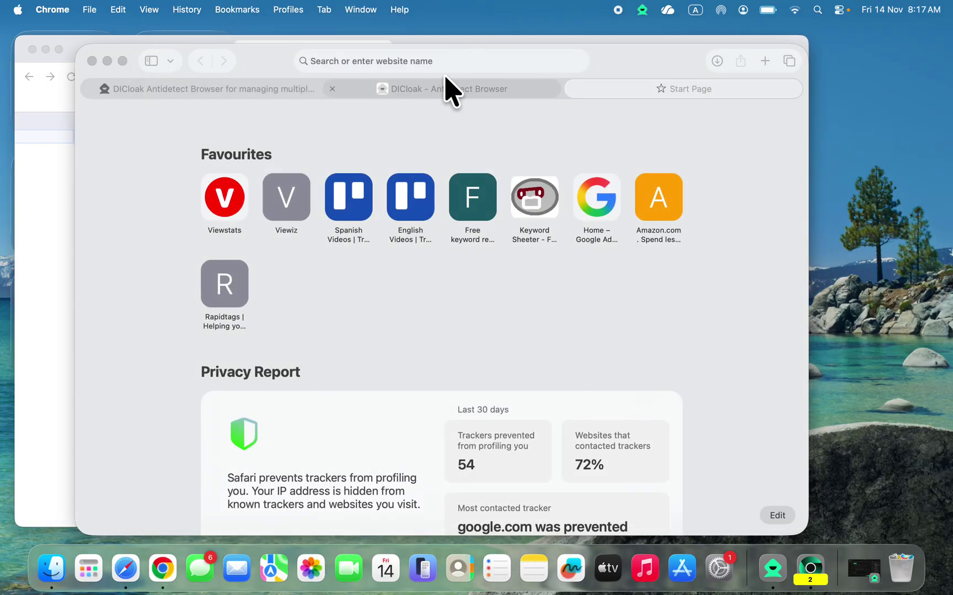
click(453, 55)
text(pr)
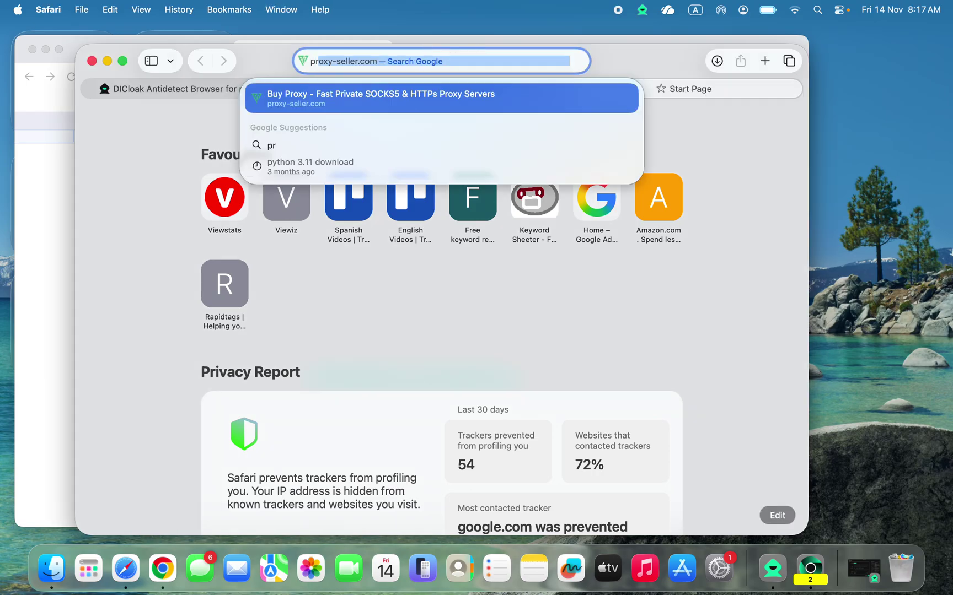
key(Return)
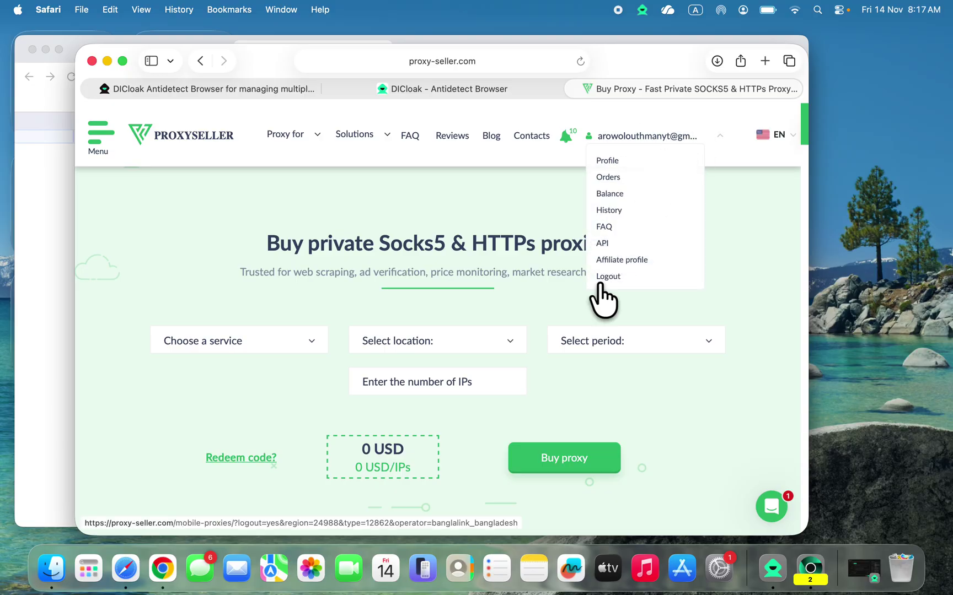
Price 1 Proxy IPv4 address in the USA for 2 weeks, and leave the site to return to DICloak's new profile form
click(317, 341)
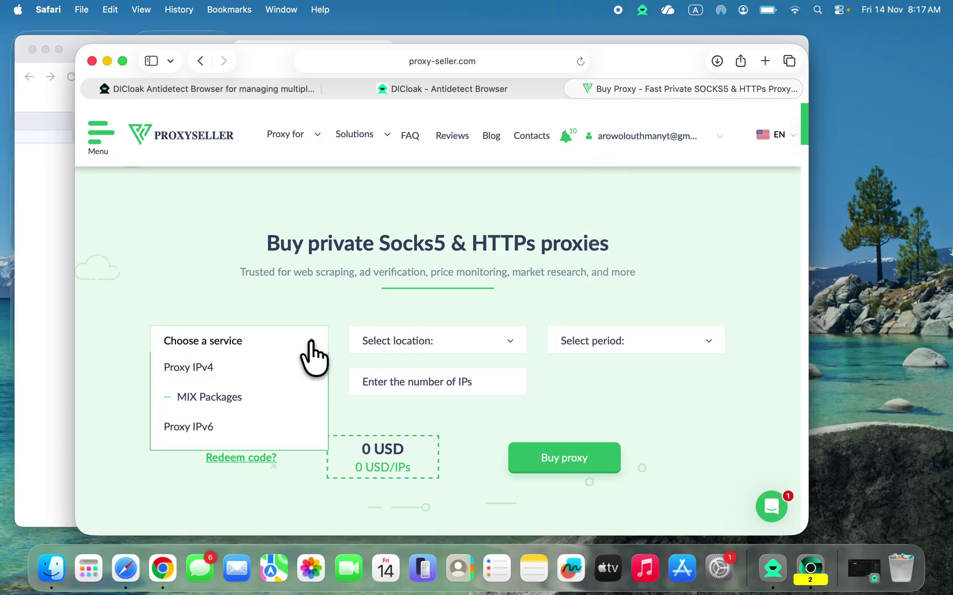
click(239, 372)
click(502, 344)
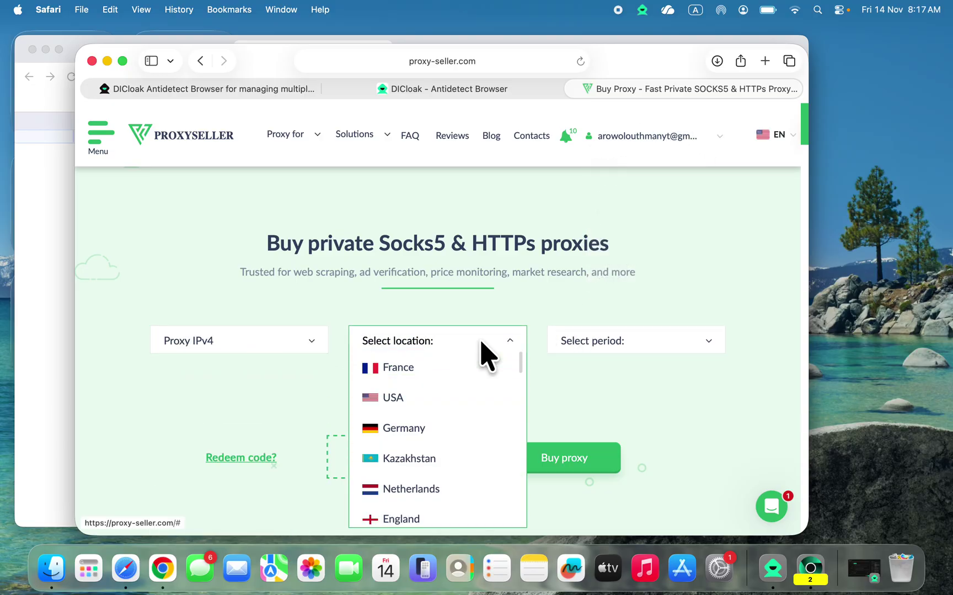
click(449, 397)
scroll(479, 305, down, 3)
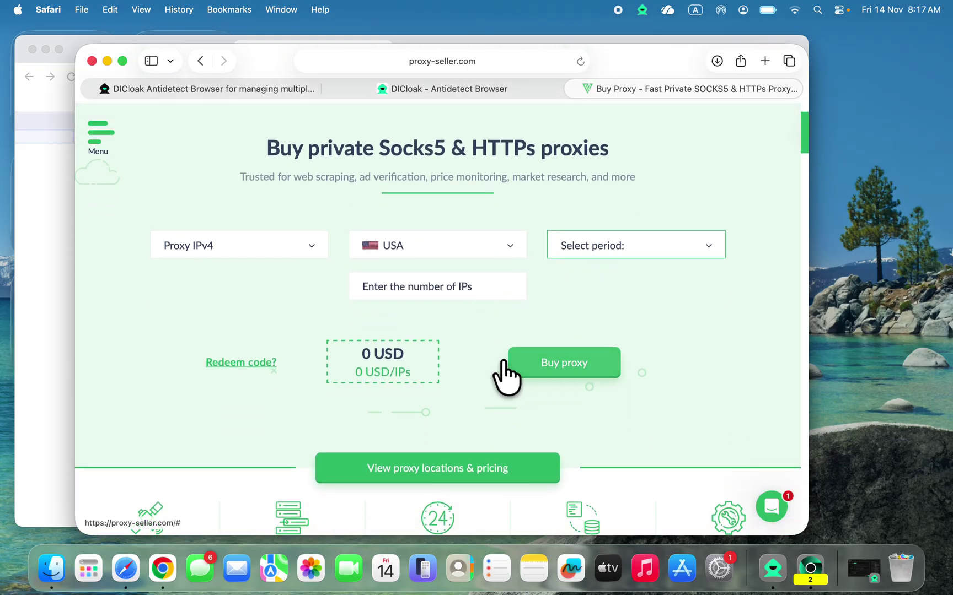
click(638, 250)
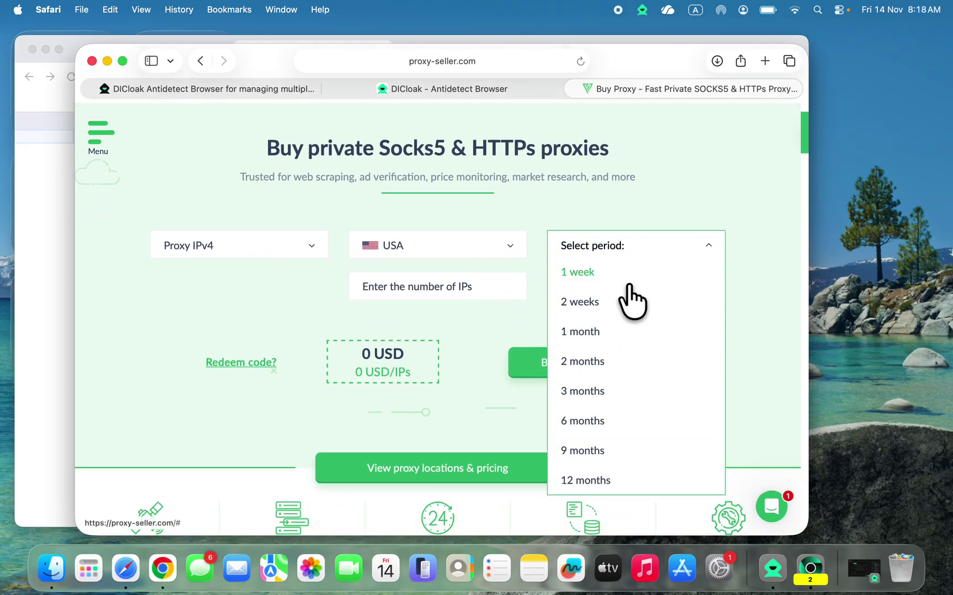
click(630, 299)
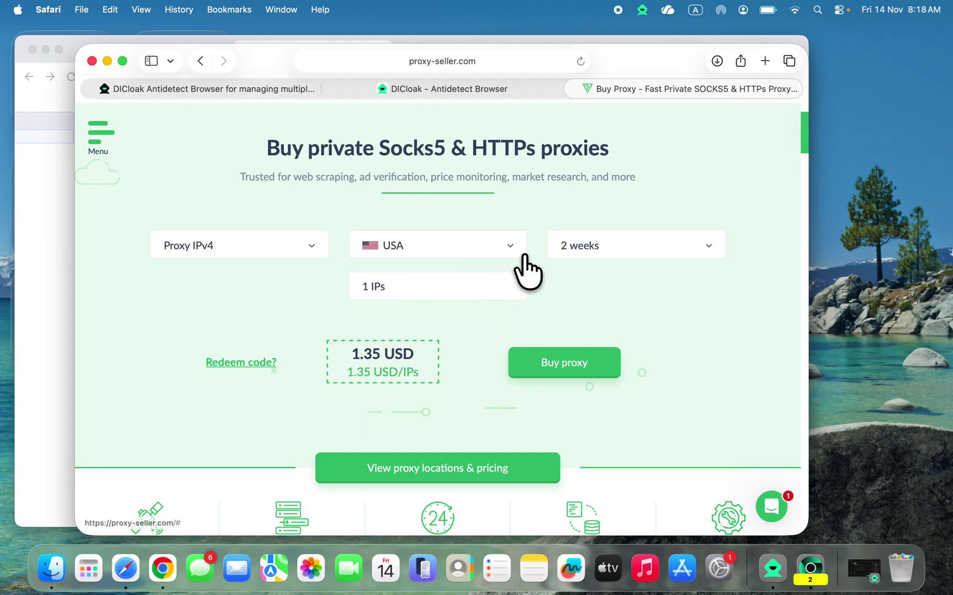
click(91, 60)
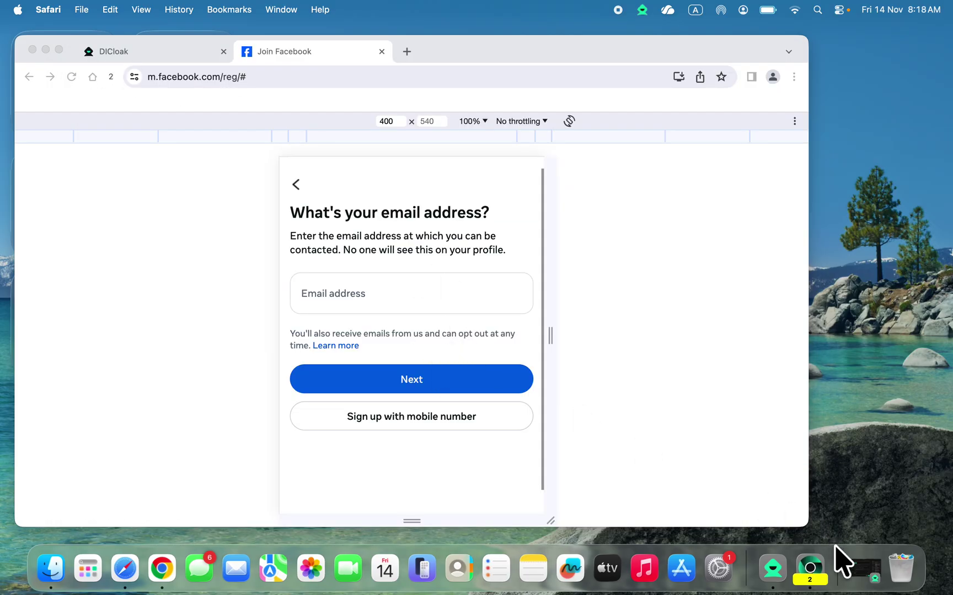
click(863, 569)
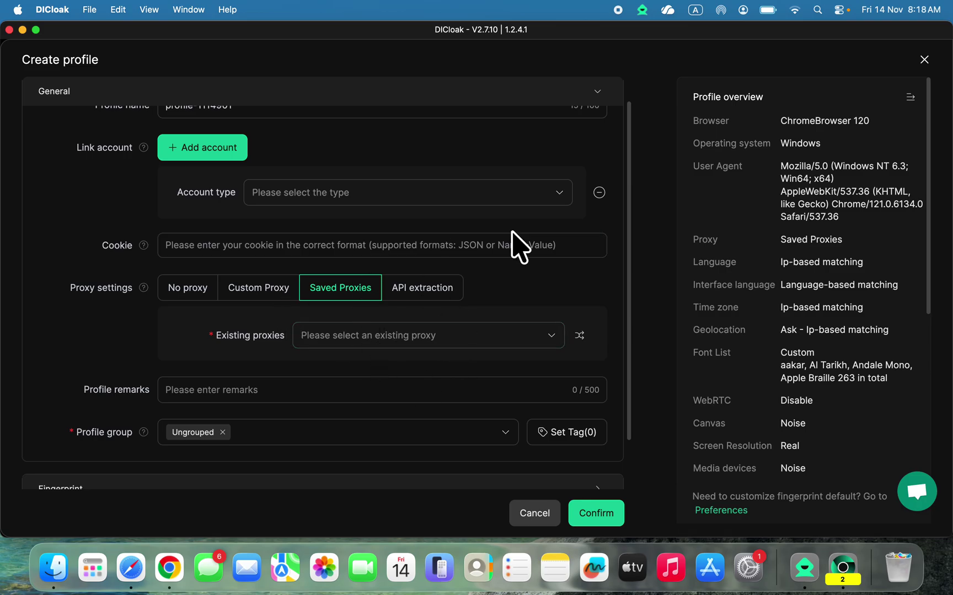